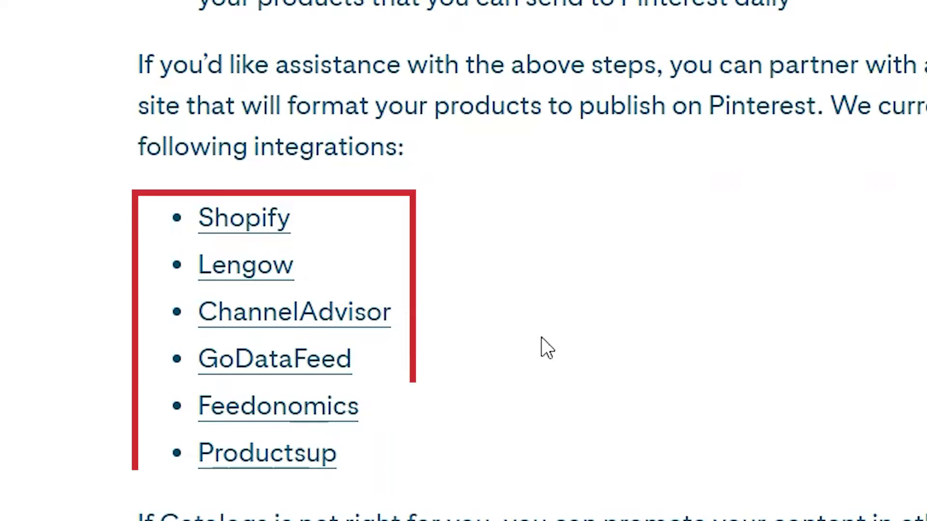
Read the Pinterest catalogs help article from the supported integrations down to the data source format requirements
{"action": "scroll", "coordinate": [546, 323], "scroll_direction": "down", "scroll_amount": 2}
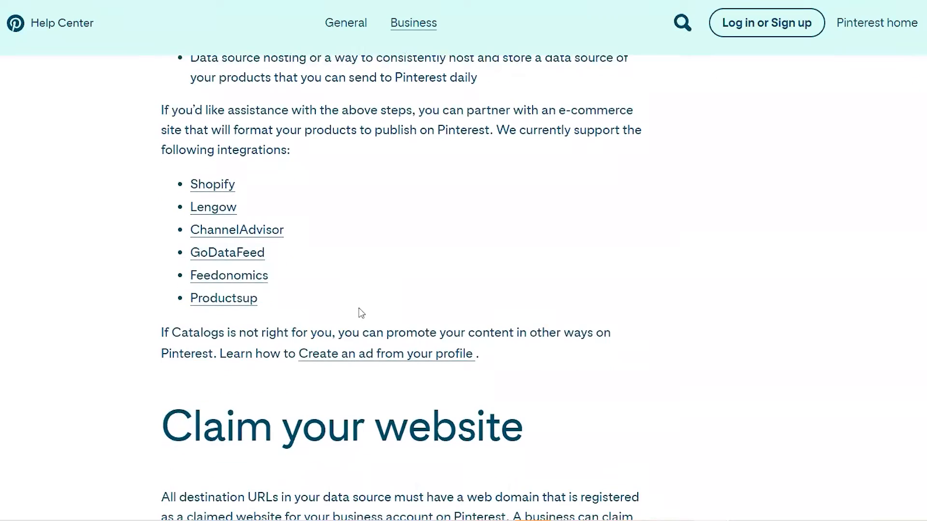
{"action": "scroll", "coordinate": [358, 309], "scroll_direction": "down", "scroll_amount": 15}
{"action": "scroll", "coordinate": [358, 308], "scroll_direction": "down", "scroll_amount": 20}
{"action": "scroll", "coordinate": [358, 308], "scroll_direction": "down", "scroll_amount": 10}
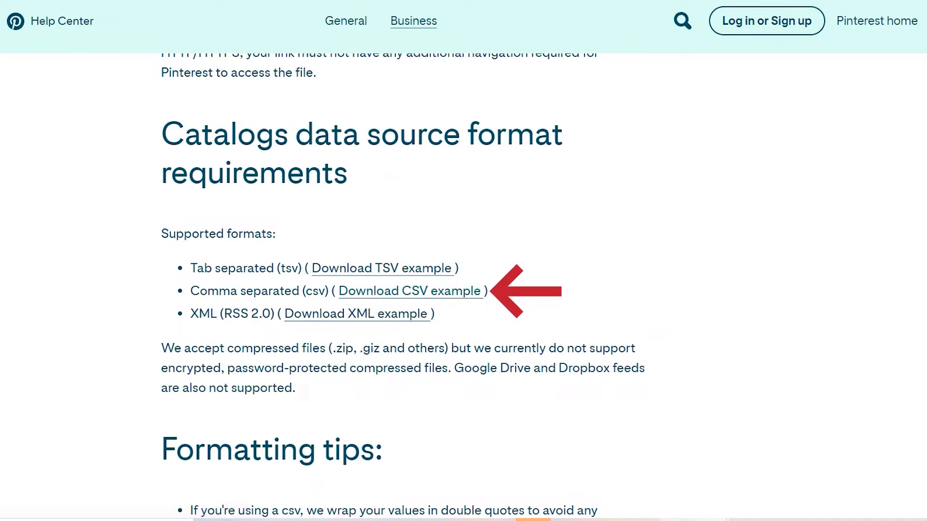
Switch to the pinterest_product_sample_csv_feed workbook in Excel and fill cells A1:H3, from id through availability, with yellow
{"action": "mouse_move", "coordinate": [688, 485]}
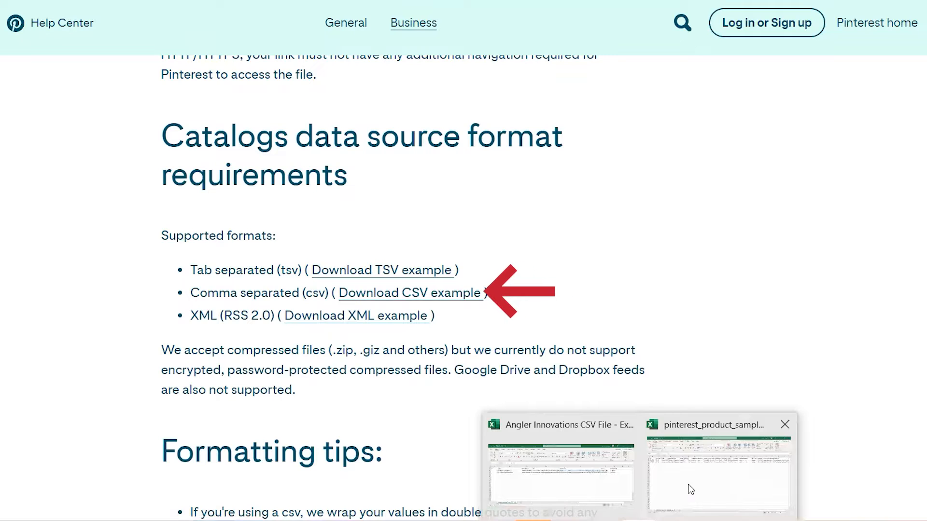
{"action": "left_click", "coordinate": [688, 484]}
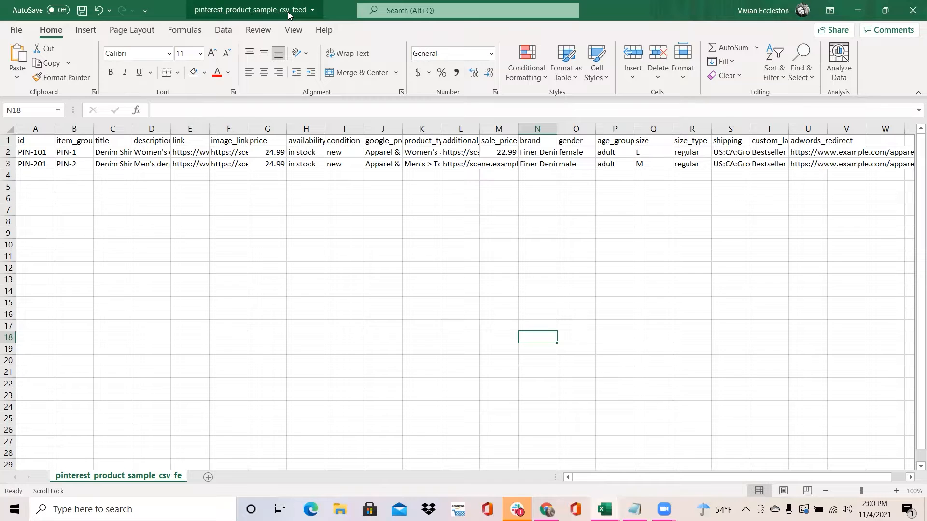
{"action": "left_click", "coordinate": [31, 140]}
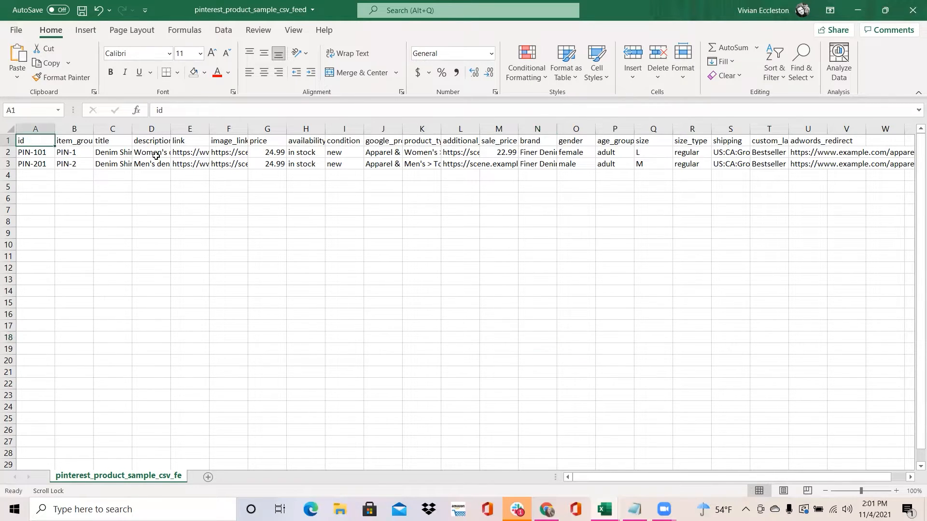
{"action": "left_click", "coordinate": [305, 164], "text": "shift"}
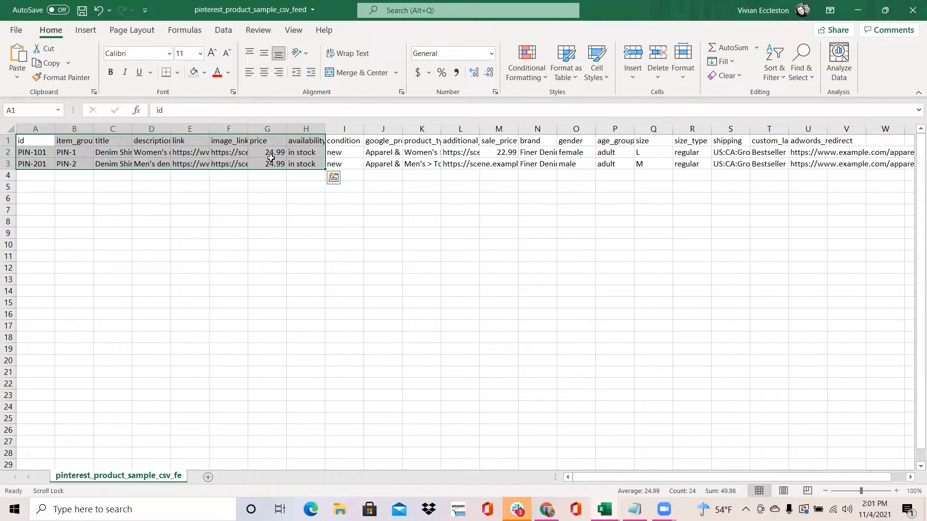
{"action": "left_click", "coordinate": [205, 73]}
{"action": "left_click", "coordinate": [221, 185]}
{"action": "left_click", "coordinate": [244, 208]}
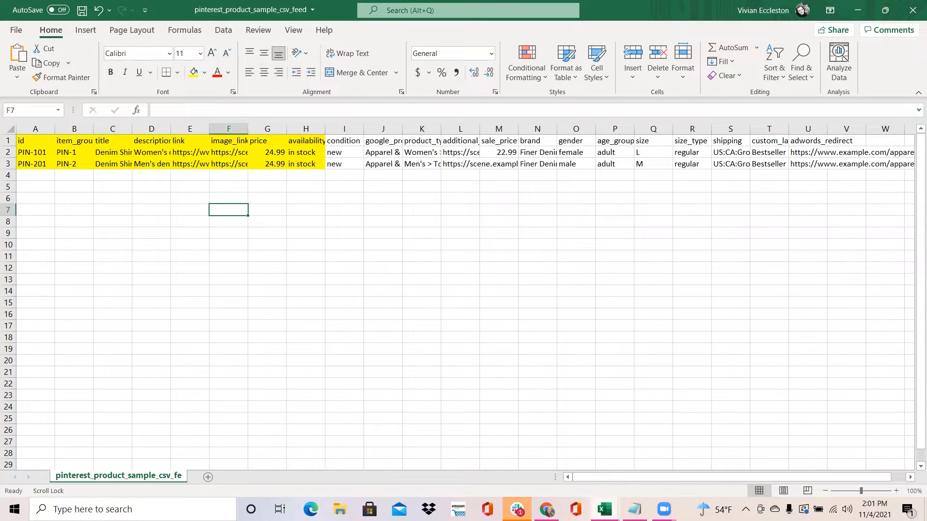
Bring up the Angler Innovations CSV File workbook and reposition its window to compare its columns with the highlighted sample columns
{"action": "mouse_move", "coordinate": [605, 510]}
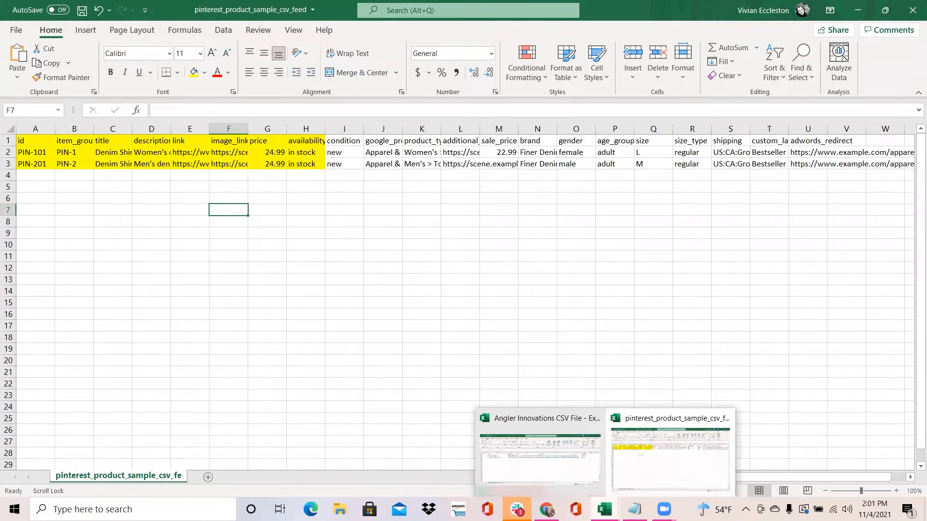
{"action": "left_click", "coordinate": [584, 457]}
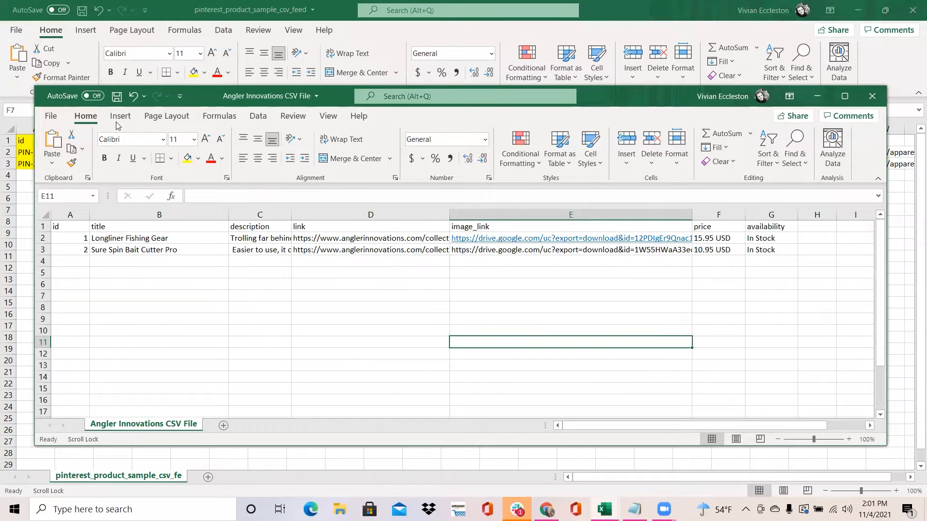
{"action": "left_click_drag", "start_coordinate": [194, 102], "coordinate": [170, 184]}
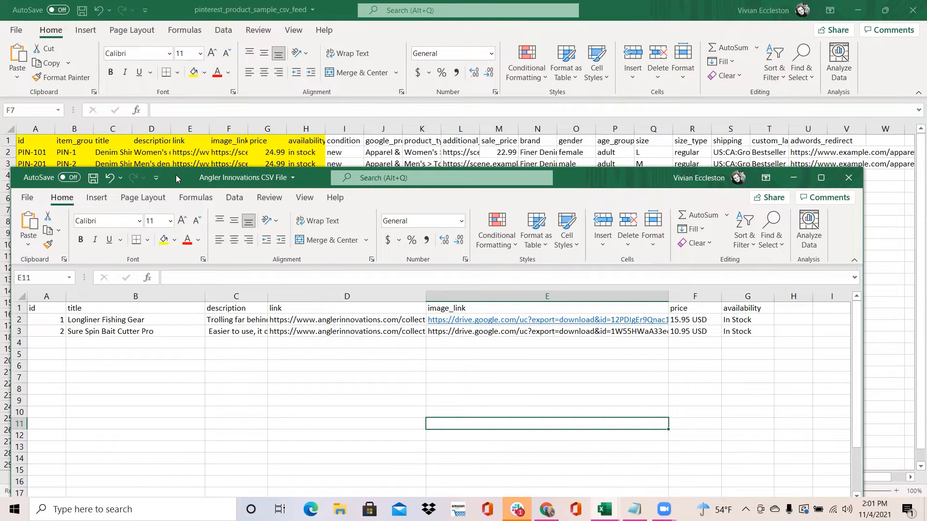
{"action": "left_click_drag", "start_coordinate": [187, 177], "coordinate": [195, 73]}
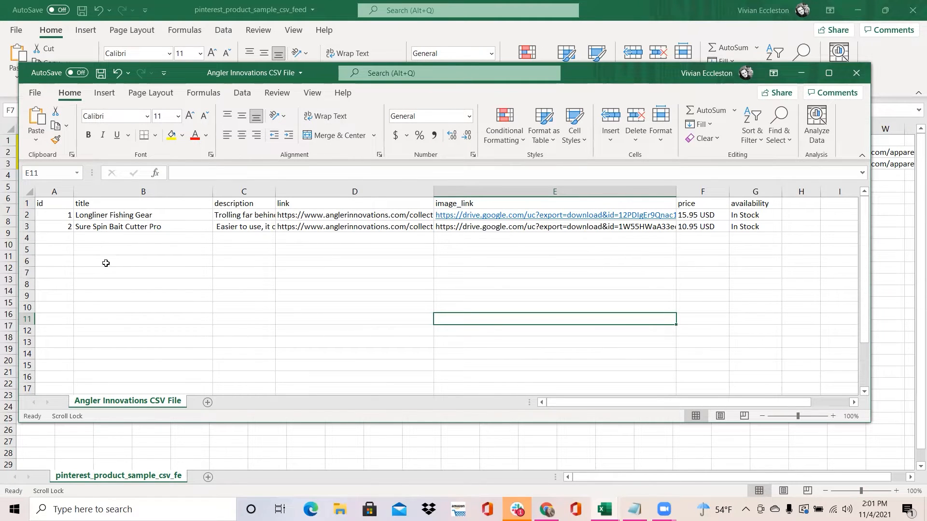
Enter 3 as the id of a new product in cell A4
{"action": "left_click", "coordinate": [61, 238]}
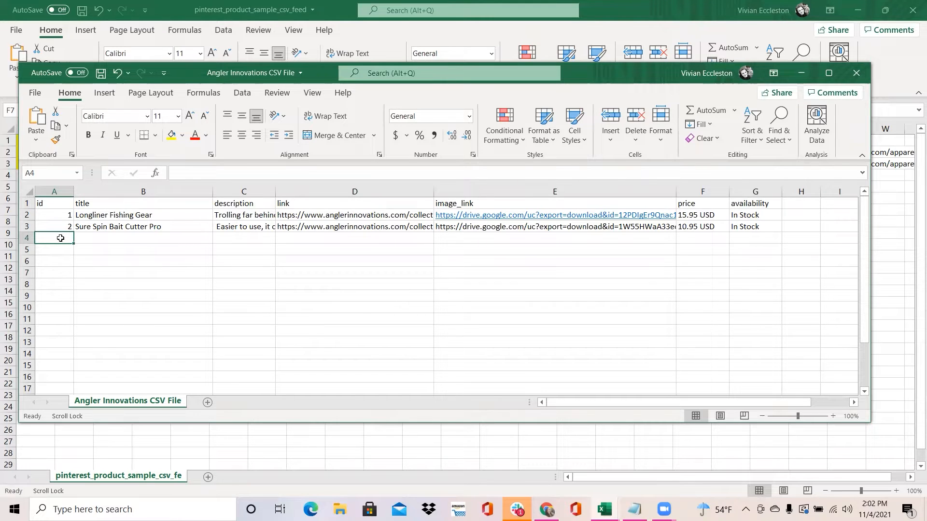
{"action": "type", "text": "3"}
{"action": "left_click", "coordinate": [129, 254]}
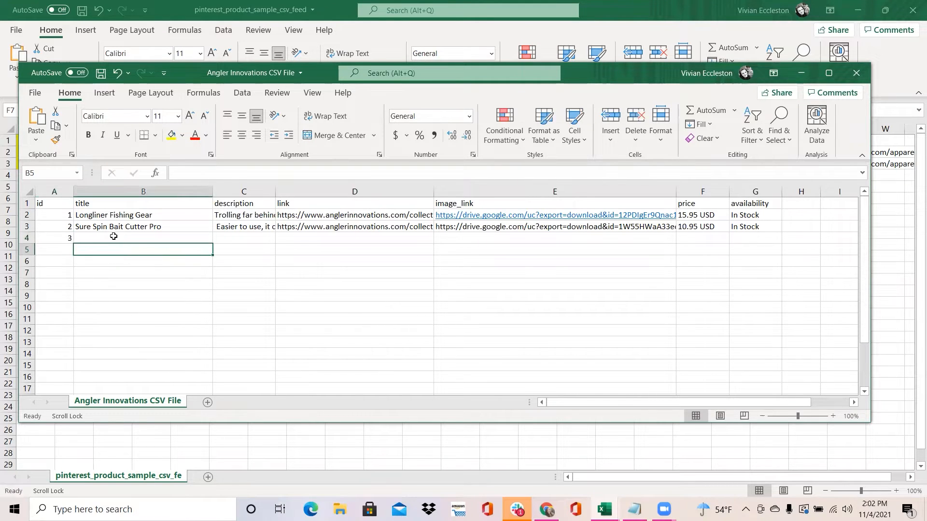
Copy the title "SURE SPIN PRE-RIGGED -- BARBED HOOKS" from the product page in Chrome into cell B4 and set its font size to 10
{"action": "left_click", "coordinate": [113, 236]}
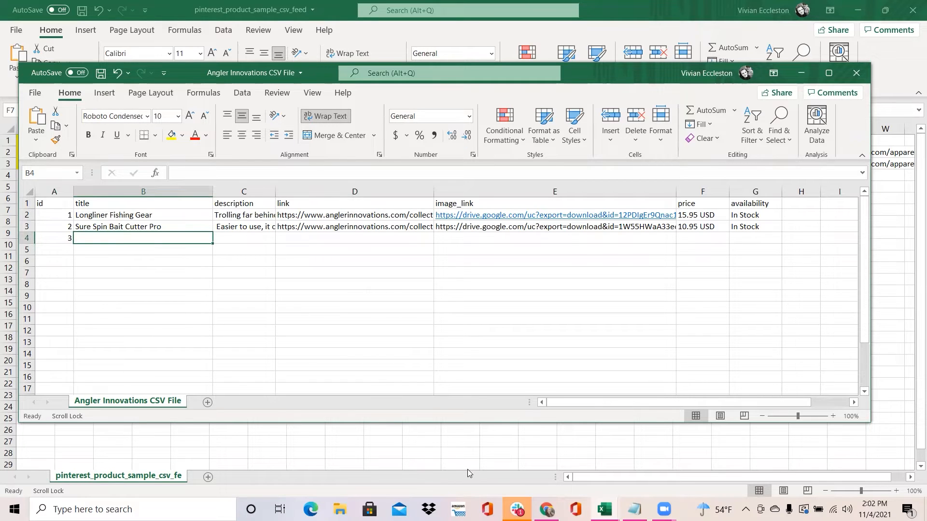
{"action": "mouse_move", "coordinate": [547, 510]}
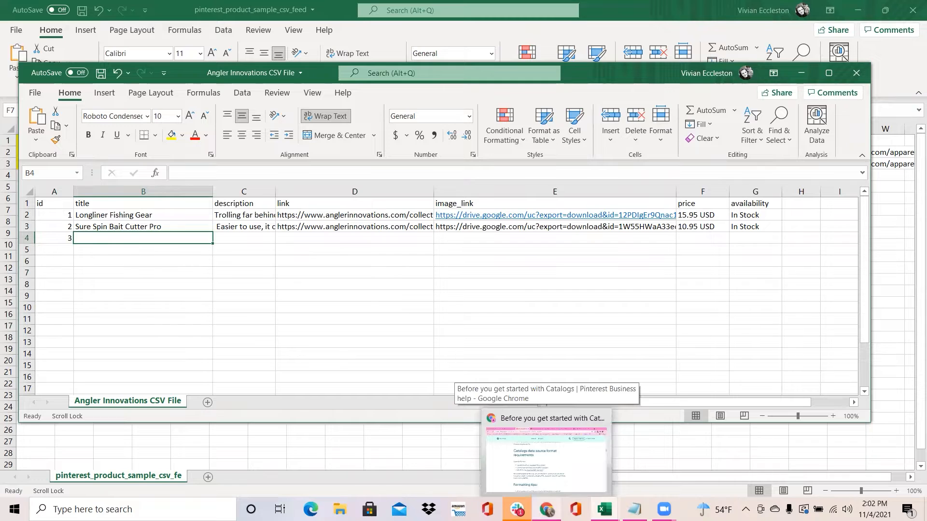
{"action": "left_click", "coordinate": [546, 459]}
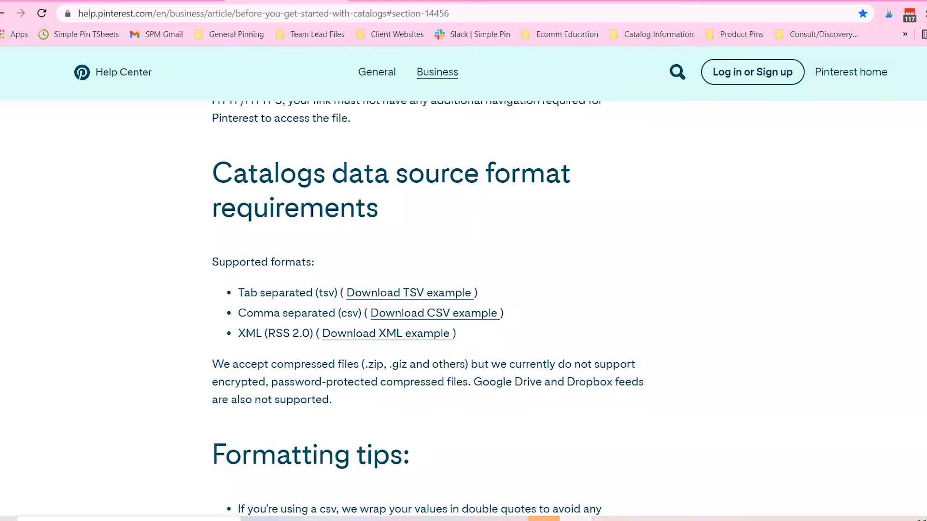
{"action": "key", "text": "ctrl+Tab"}
{"action": "left_click_drag", "start_coordinate": [628, 202], "coordinate": [427, 203]}
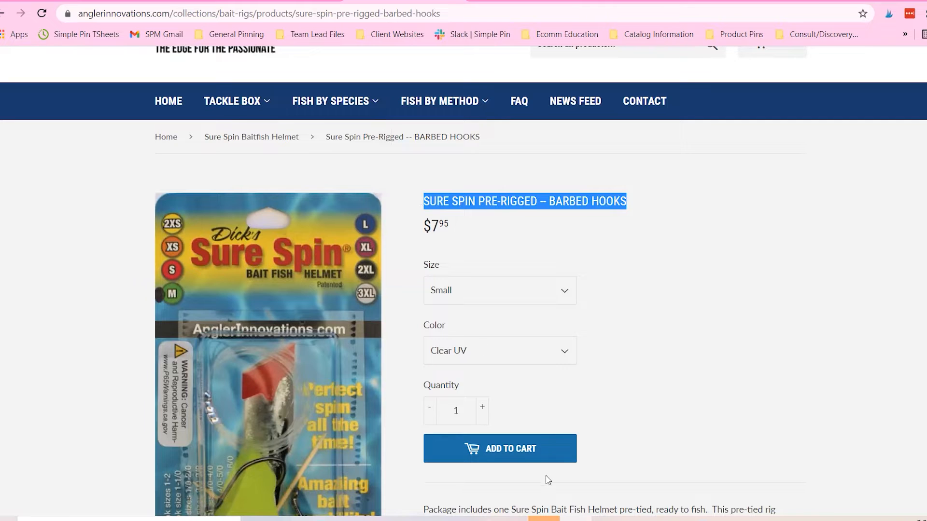
{"action": "left_click", "coordinate": [637, 519]}
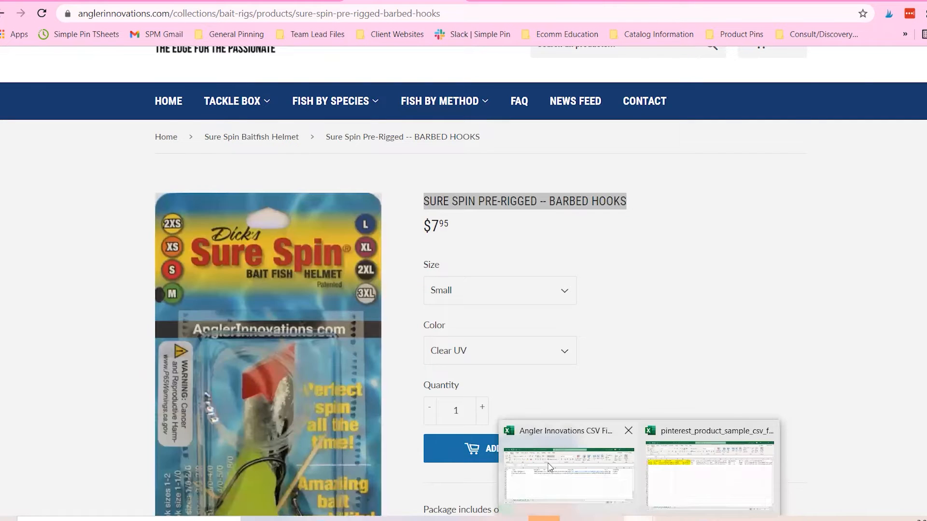
{"action": "left_click", "coordinate": [549, 466]}
{"action": "type", "text": "SURE SPIN PRE-RIGGED -- BARBED HOOKS"}
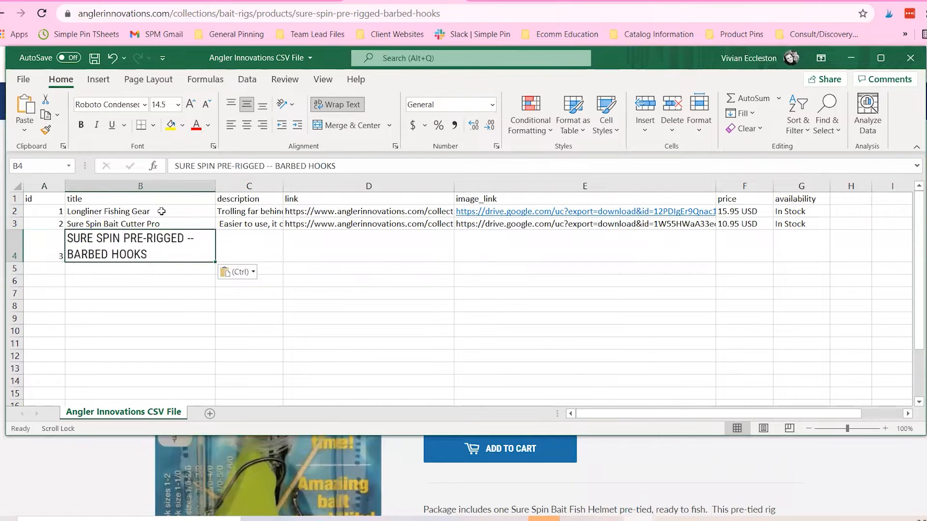
{"action": "left_click", "coordinate": [178, 105]}
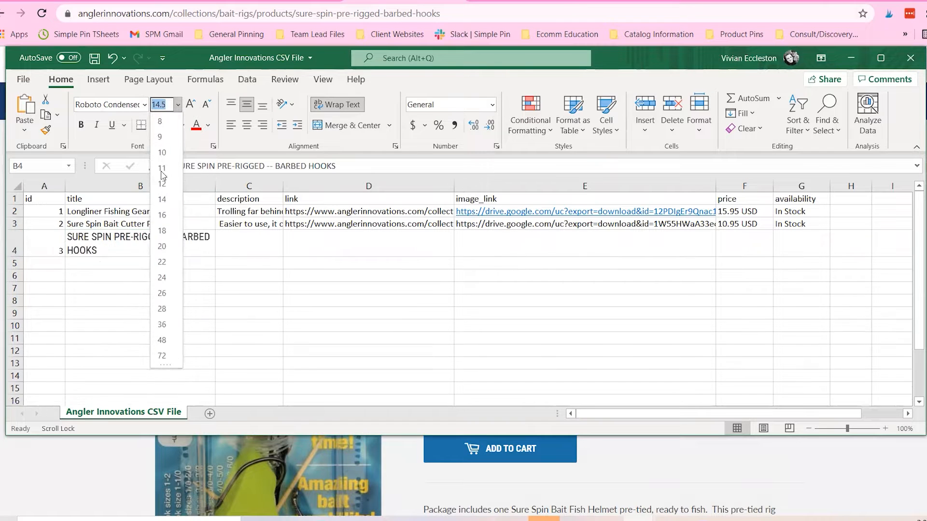
{"action": "left_click", "coordinate": [162, 153]}
Copy the pre-tied leaders description text from cell C22 into the new product's description cell, C4
{"action": "left_click", "coordinate": [252, 245]}
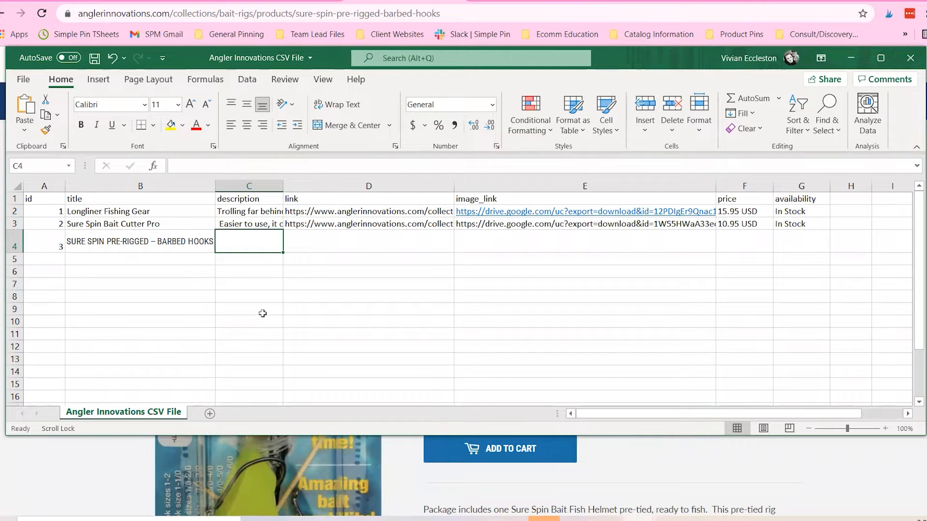
{"action": "scroll", "coordinate": [264, 314], "scroll_direction": "down", "scroll_amount": 4}
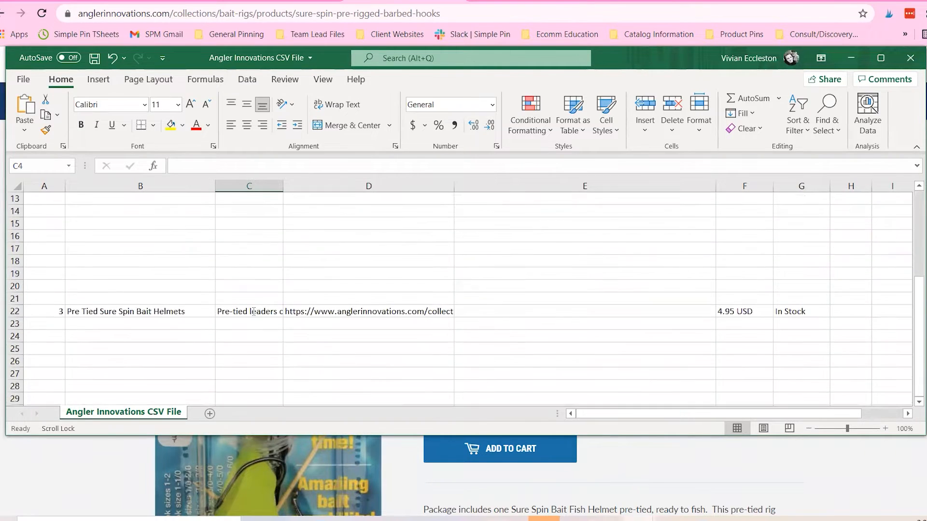
{"action": "left_click", "coordinate": [253, 312]}
{"action": "double_click", "coordinate": [253, 312]}
{"action": "key", "text": "ctrl+a"}
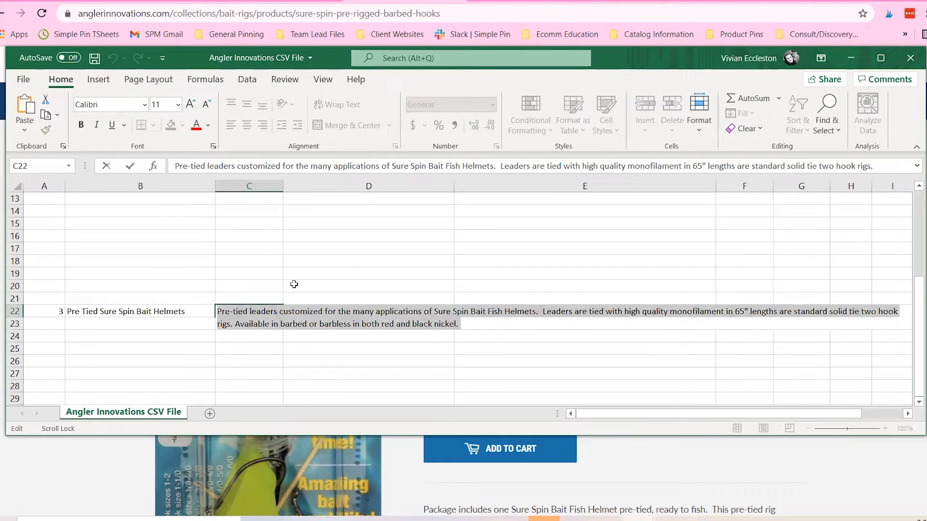
{"action": "left_click", "coordinate": [309, 287]}
{"action": "scroll", "coordinate": [262, 245], "scroll_direction": "up", "scroll_amount": 4}
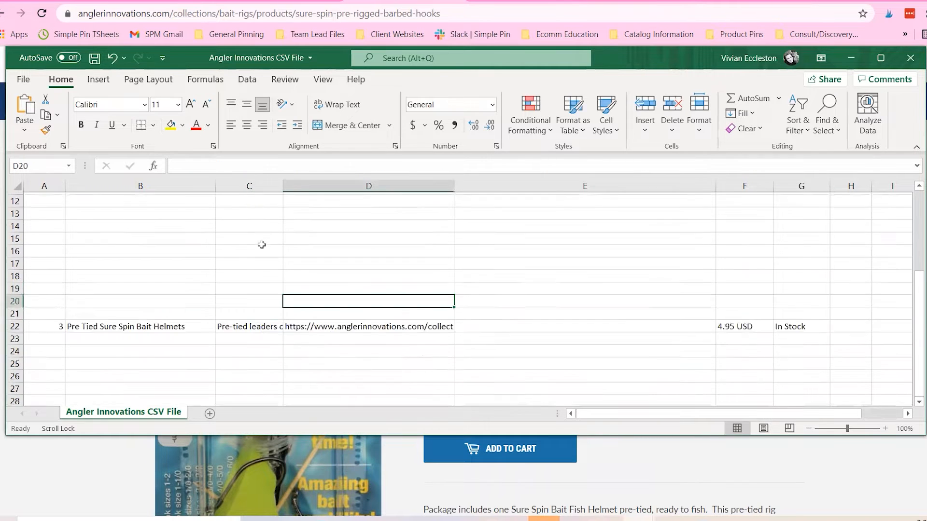
{"action": "left_click", "coordinate": [262, 245]}
{"action": "key", "text": "ctrl+v"}
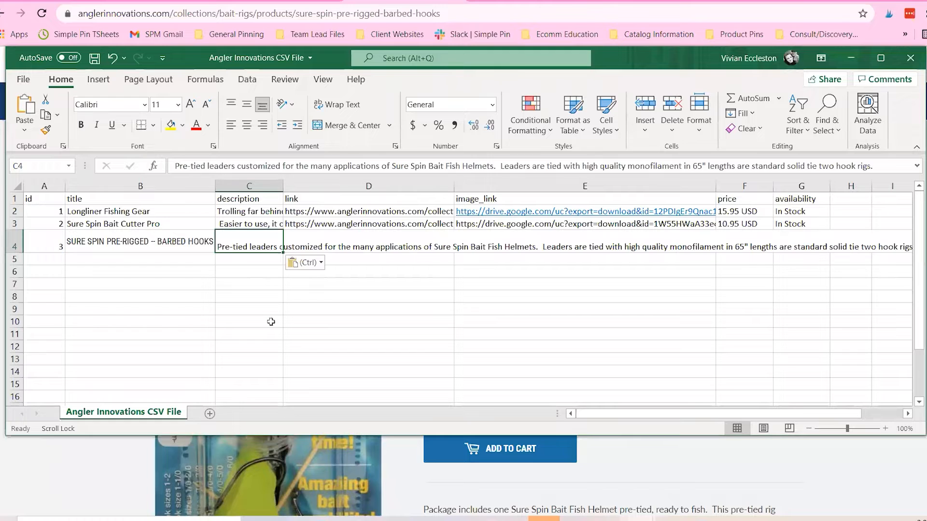
{"action": "key", "text": "Down"}
{"action": "key", "text": "Down"}
{"action": "key", "text": "Down"}
{"action": "key", "text": "Down"}
{"action": "scroll", "coordinate": [272, 326], "scroll_direction": "down", "scroll_amount": 3}
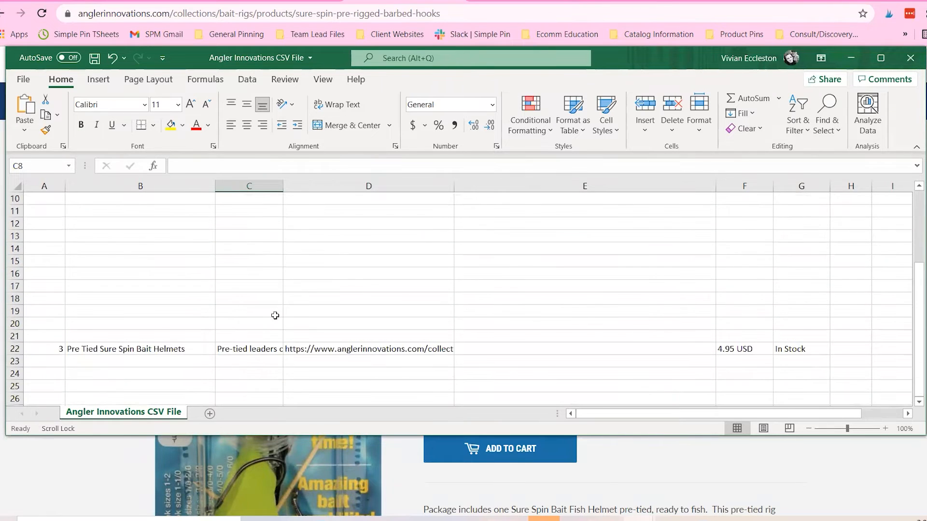
{"action": "scroll", "coordinate": [338, 230], "scroll_direction": "up", "scroll_amount": 3}
{"action": "left_click", "coordinate": [343, 237]}
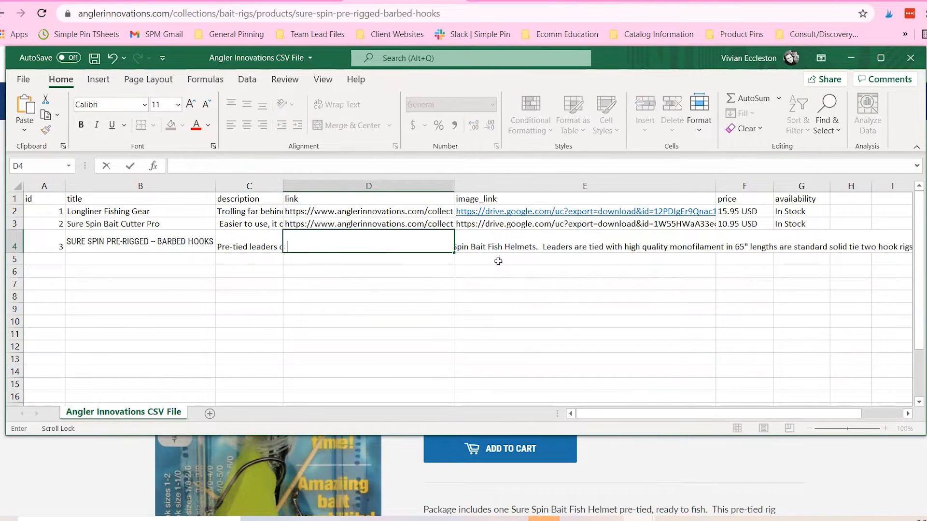
{"action": "left_click", "coordinate": [434, 296]}
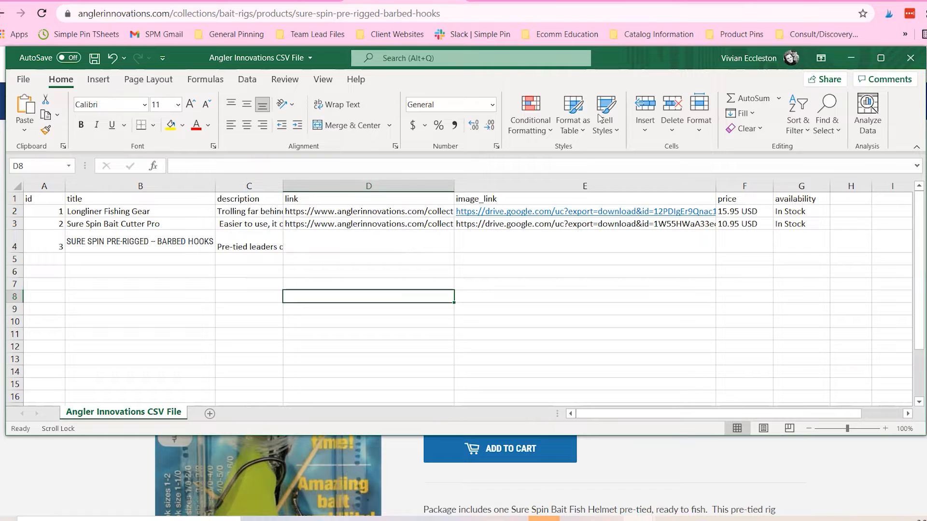
Copy the Sure Spin Pre-Rigged product page's URL from Chrome and paste it into the link cell D4 of the Angler Innovations workbook
{"action": "left_click", "coordinate": [419, 3]}
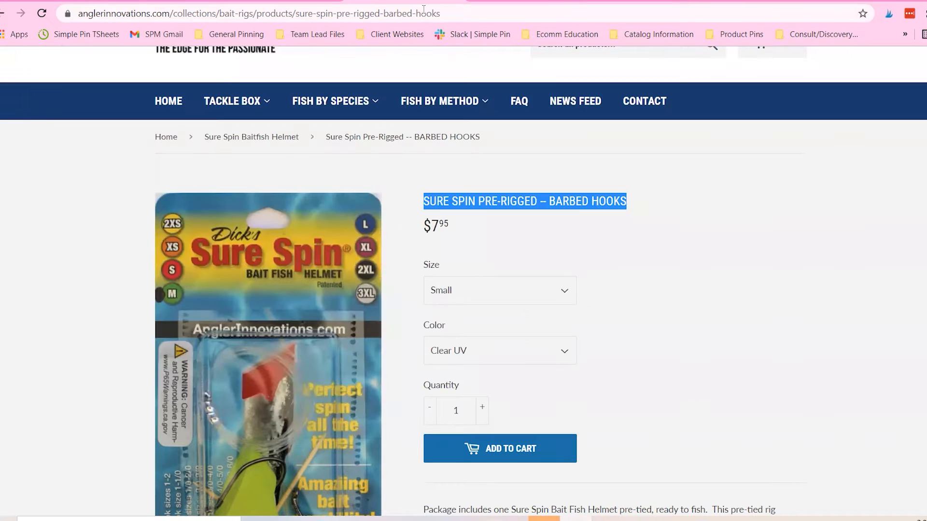
{"action": "left_click", "coordinate": [431, 15]}
{"action": "key", "text": "ctrl+c"}
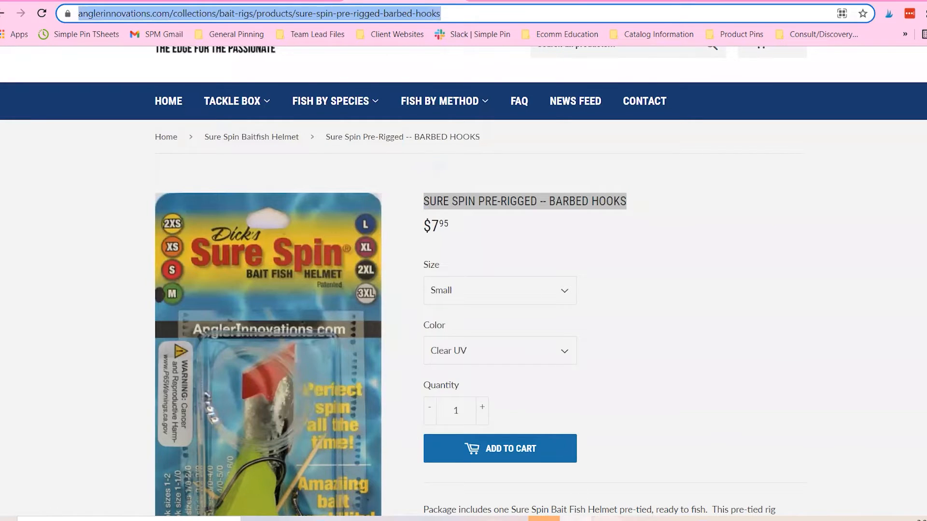
{"action": "left_click", "coordinate": [607, 520]}
{"action": "left_click", "coordinate": [605, 490]}
{"action": "left_click", "coordinate": [425, 246]}
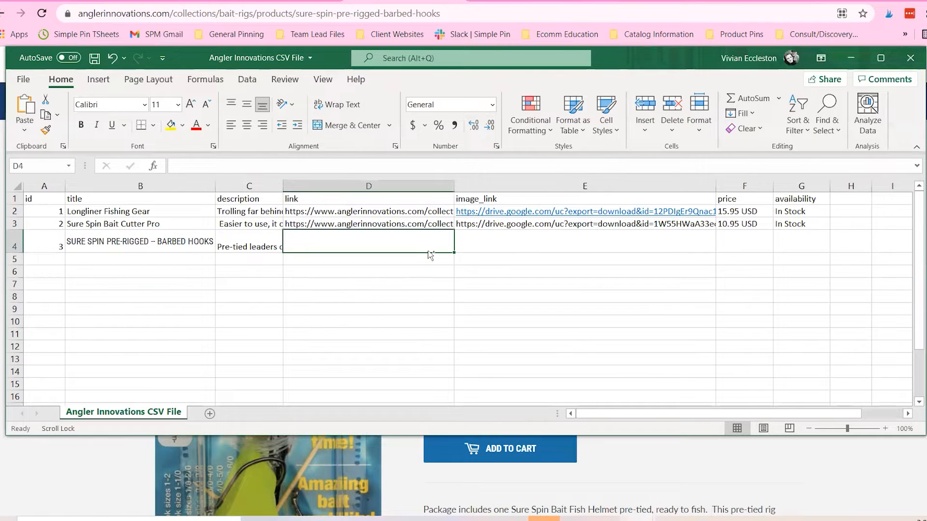
{"action": "key", "text": "ctrl+v"}
{"action": "left_click", "coordinate": [509, 301]}
Enter 7.95 USD in price cell F4 for the third product, checking the price on its Chrome product page
{"action": "left_click", "coordinate": [542, 244]}
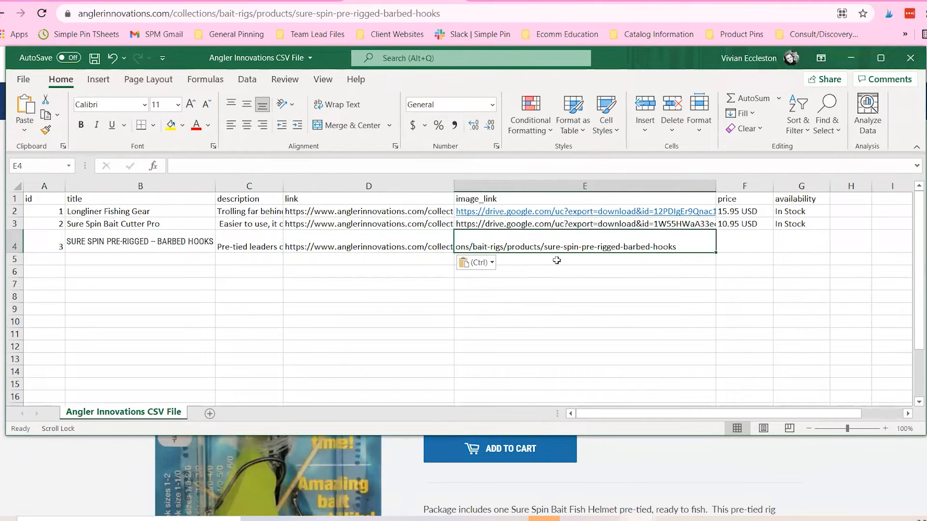
{"action": "left_click", "coordinate": [565, 266]}
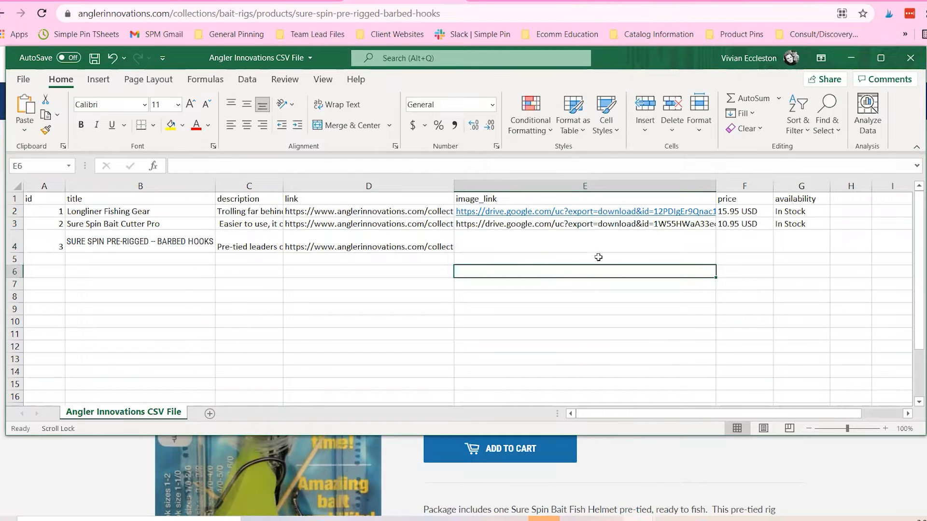
{"action": "left_click", "coordinate": [728, 243]}
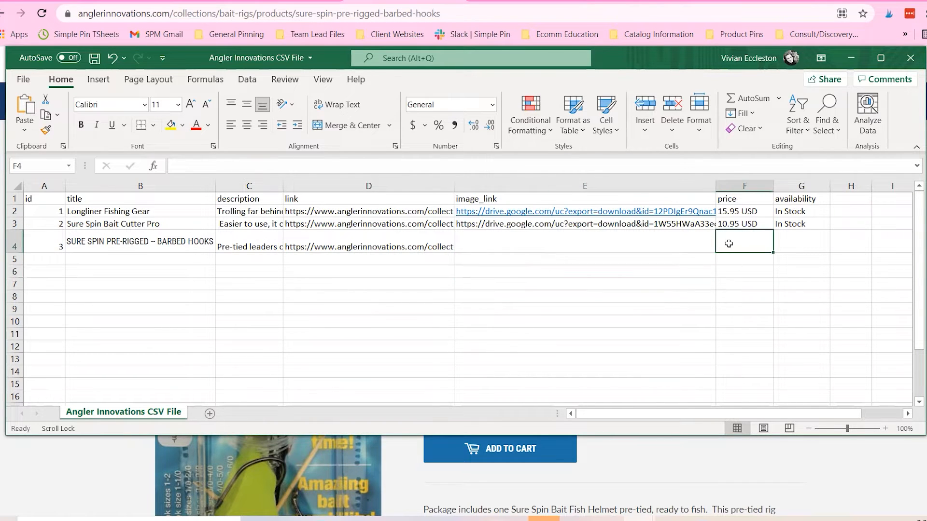
{"action": "left_click", "coordinate": [131, 461]}
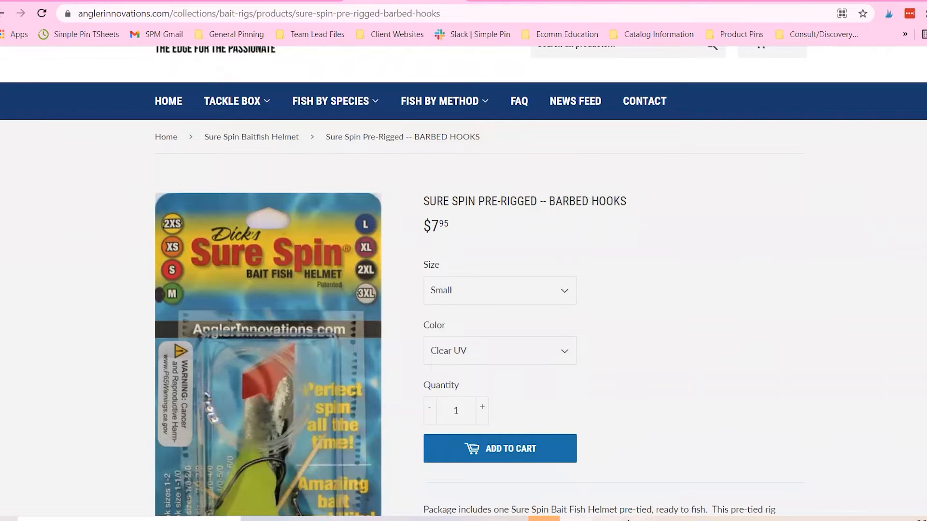
{"action": "mouse_move", "coordinate": [628, 519]}
{"action": "left_click", "coordinate": [603, 464]}
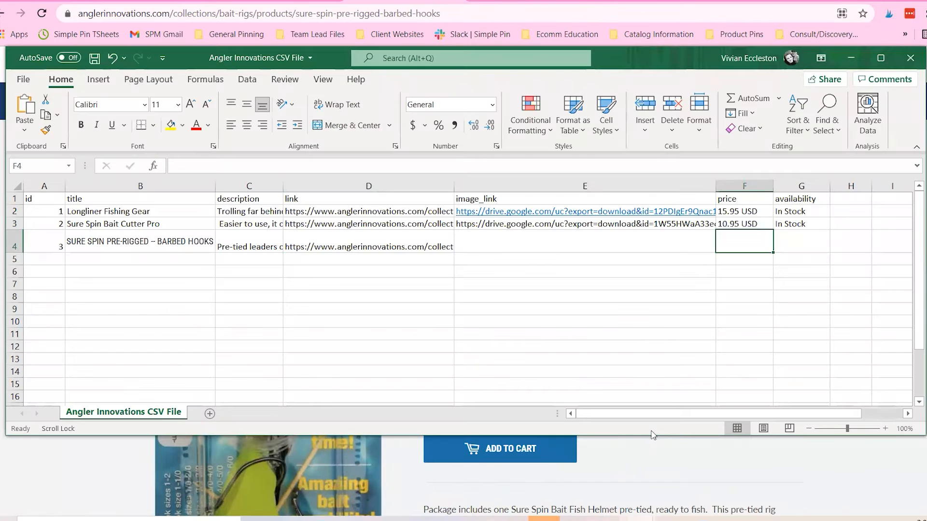
{"action": "type", "text": "7.95 USD"}
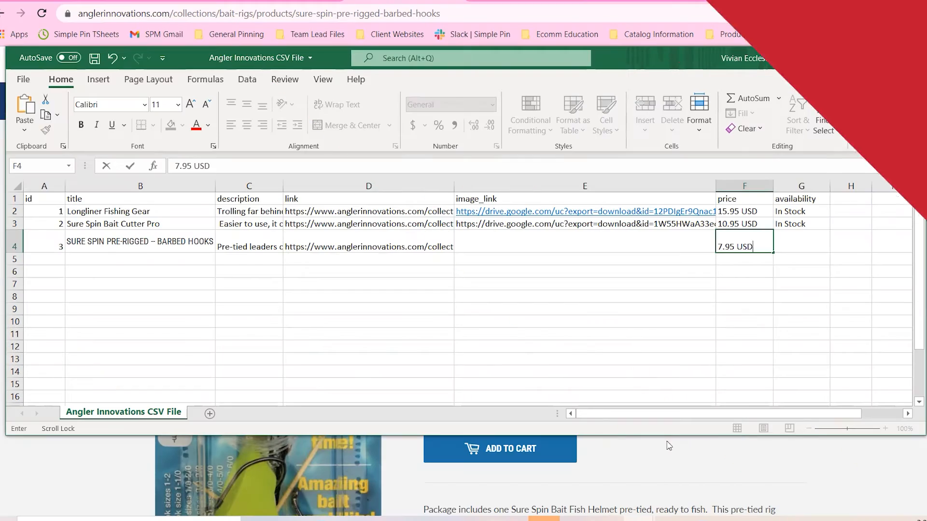
{"action": "left_click", "coordinate": [762, 333]}
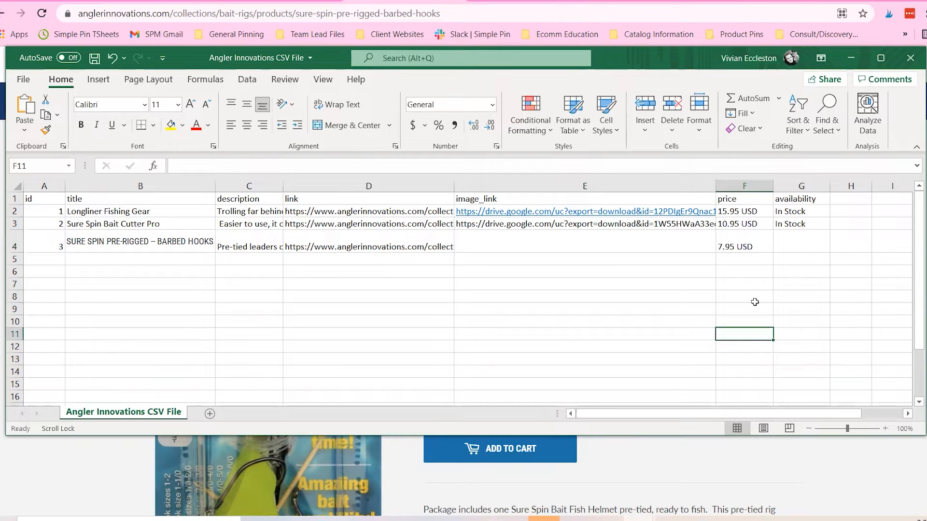
{"action": "left_click", "coordinate": [738, 241]}
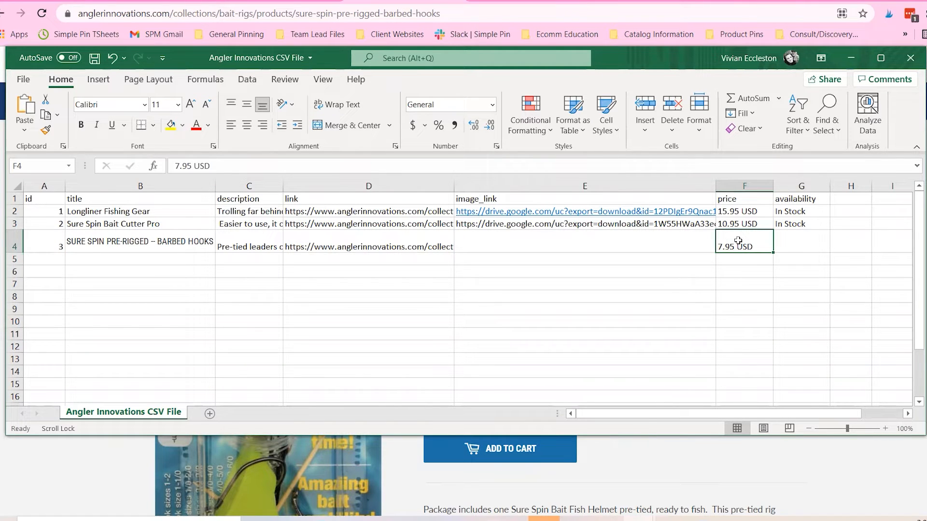
Check the supported availability values in Pinterest's Required fields table in Chrome and enter In Stock in workbook cell G4
{"action": "left_click", "coordinate": [800, 244]}
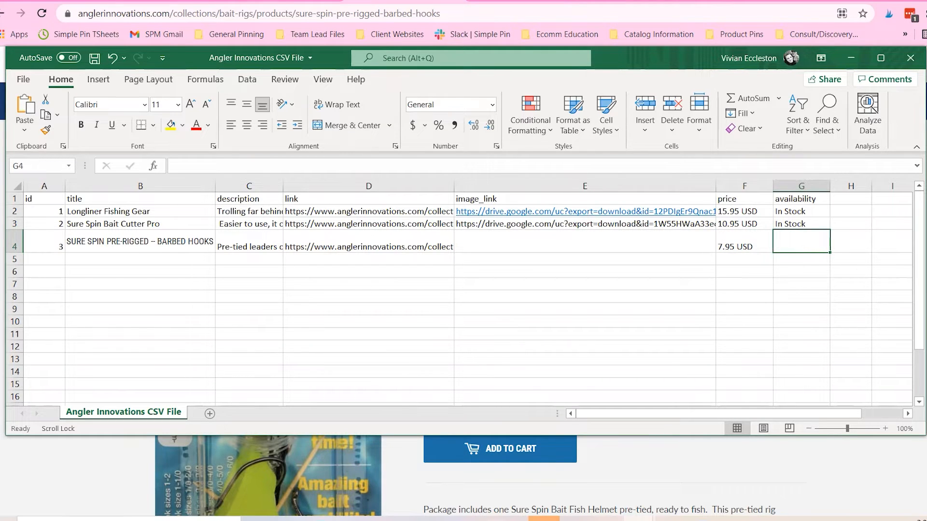
{"action": "left_click", "coordinate": [287, 1]}
{"action": "scroll", "coordinate": [431, 244], "scroll_direction": "down", "scroll_amount": 14}
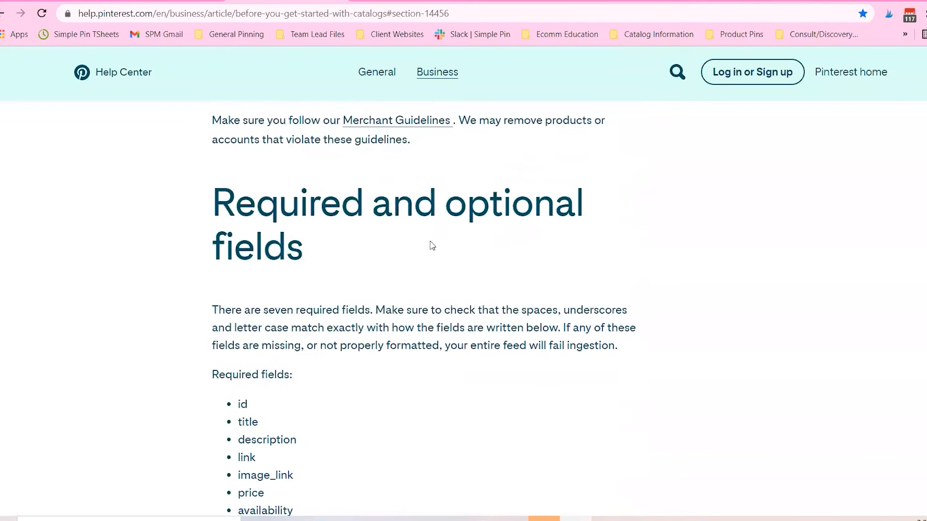
{"action": "scroll", "coordinate": [432, 246], "scroll_direction": "down", "scroll_amount": 3}
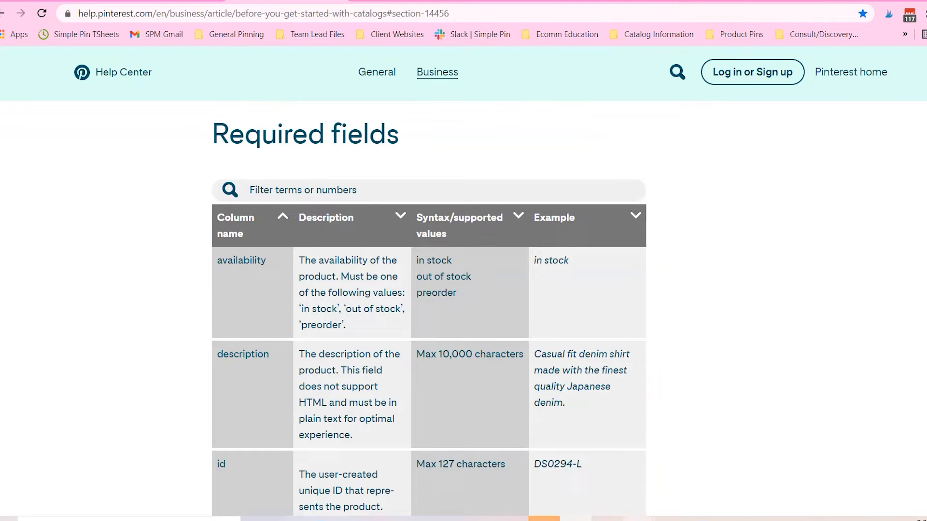
{"action": "left_click", "coordinate": [609, 480]}
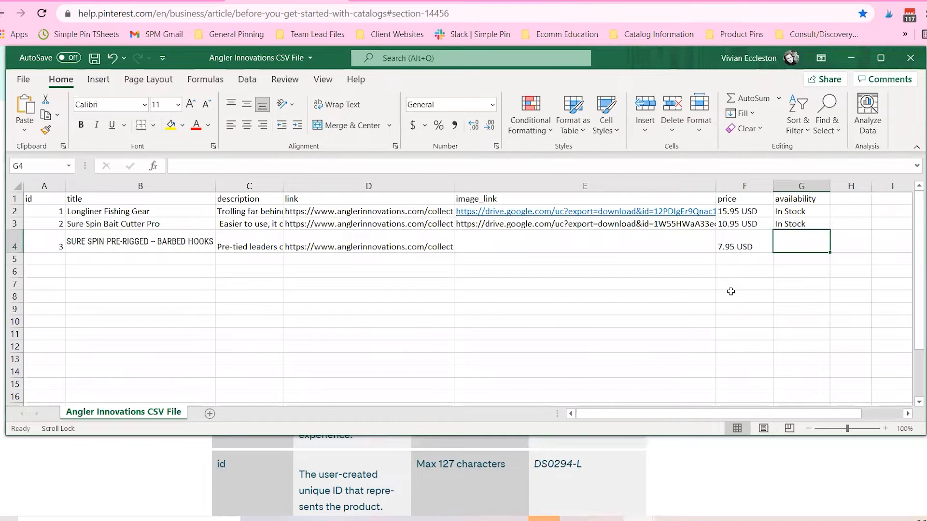
{"action": "type", "text": "In Stock"}
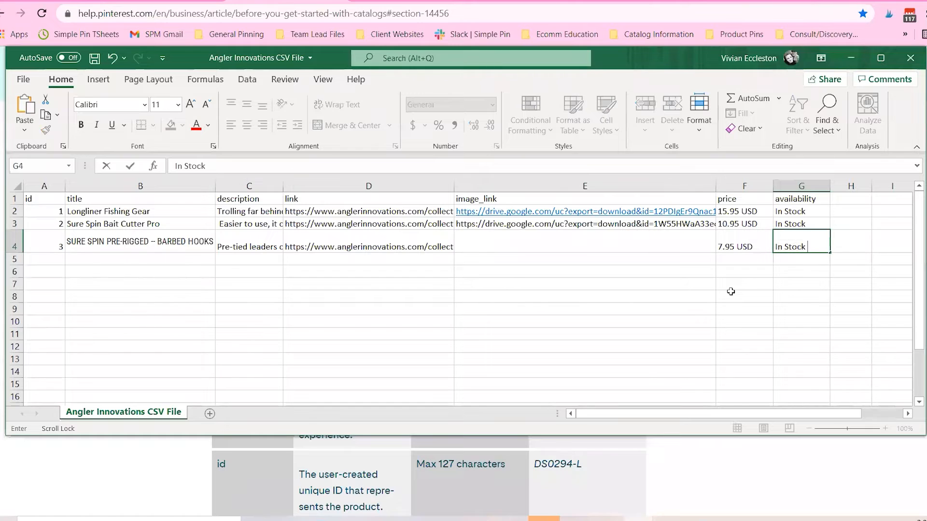
Review the Required fields and Optional general attributes tables on the Pinterest Help Center page, and return to the Angler Innovations workbook
{"action": "left_click", "coordinate": [737, 457]}
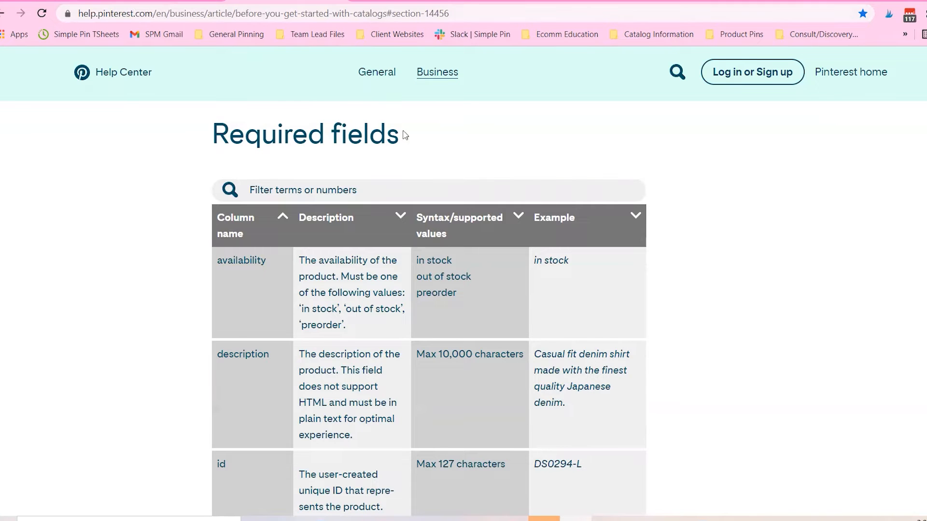
{"action": "scroll", "coordinate": [554, 203], "scroll_direction": "down", "scroll_amount": 1}
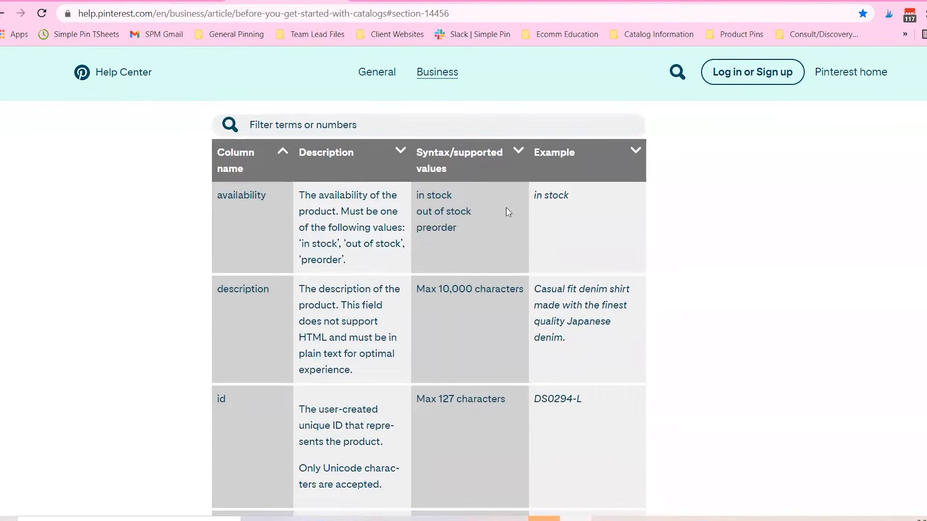
{"action": "scroll", "coordinate": [507, 212], "scroll_direction": "up", "scroll_amount": 1}
{"action": "scroll", "coordinate": [507, 212], "scroll_direction": "down", "scroll_amount": 1}
{"action": "scroll", "coordinate": [306, 173], "scroll_direction": "up", "scroll_amount": 1}
{"action": "scroll", "coordinate": [430, 209], "scroll_direction": "down", "scroll_amount": 12}
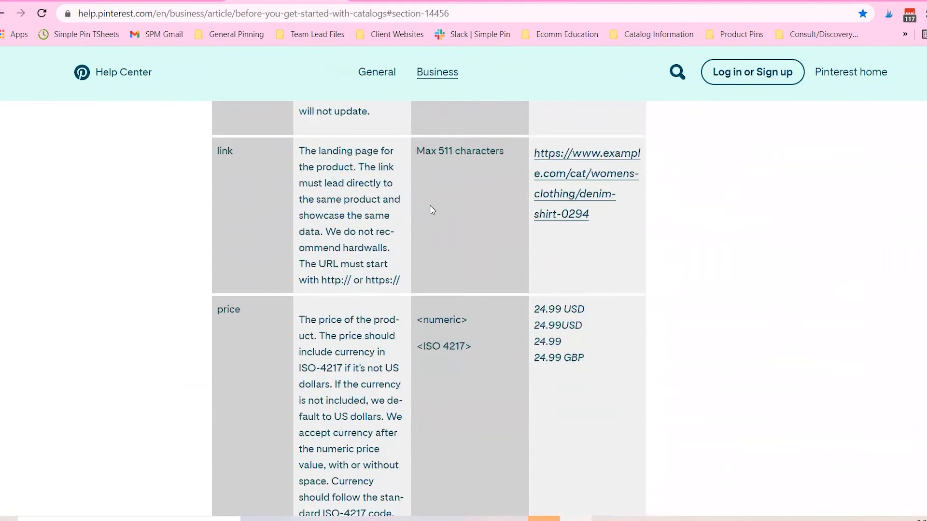
{"action": "scroll", "coordinate": [432, 210], "scroll_direction": "down", "scroll_amount": 15}
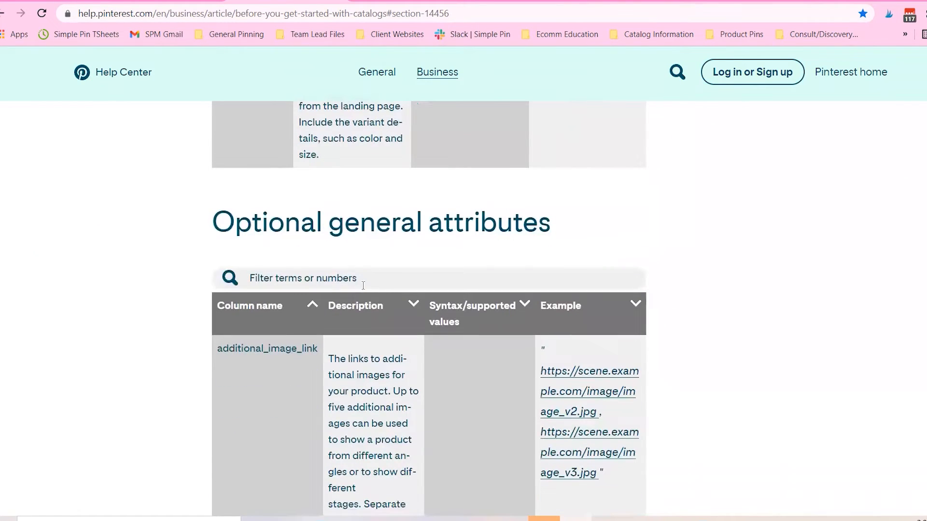
{"action": "scroll", "coordinate": [410, 289], "scroll_direction": "down", "scroll_amount": 5}
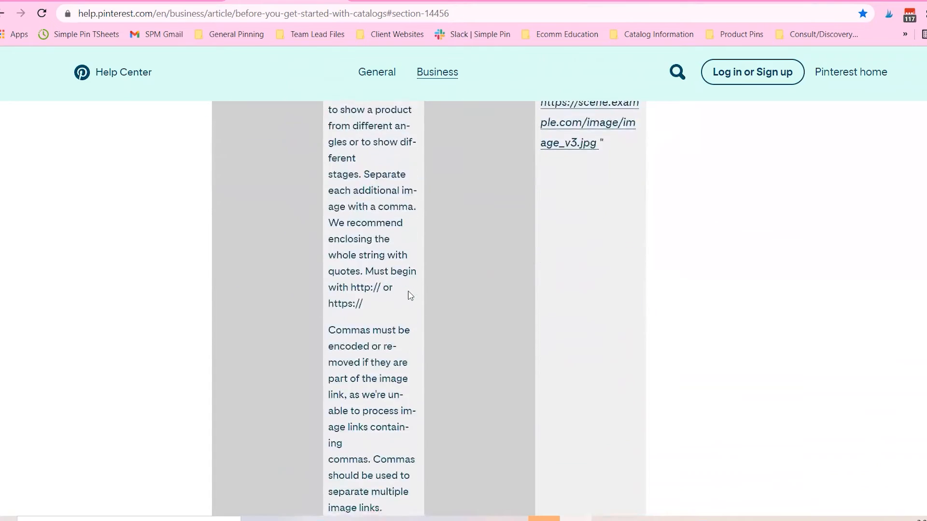
{"action": "scroll", "coordinate": [411, 295], "scroll_direction": "up", "scroll_amount": 15}
{"action": "scroll", "coordinate": [428, 310], "scroll_direction": "up", "scroll_amount": 10}
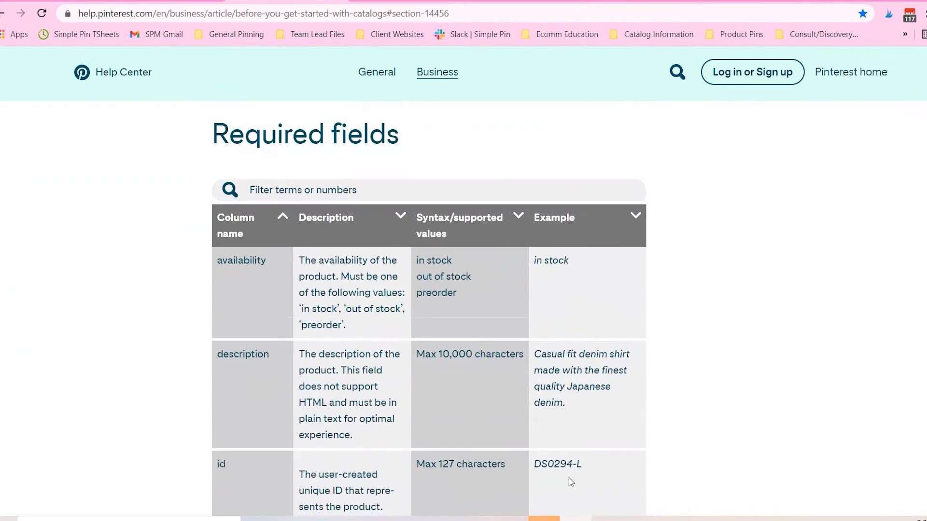
{"action": "mouse_move", "coordinate": [638, 519]}
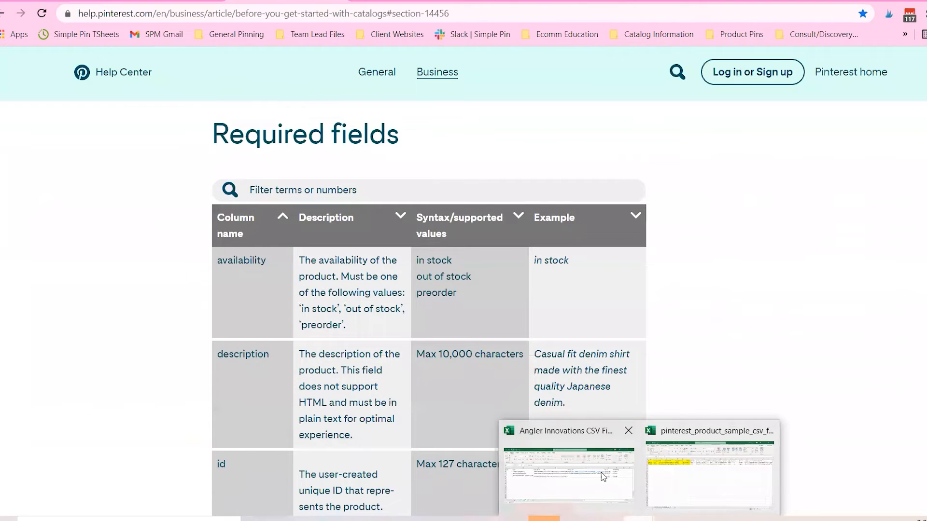
{"action": "left_click", "coordinate": [601, 475]}
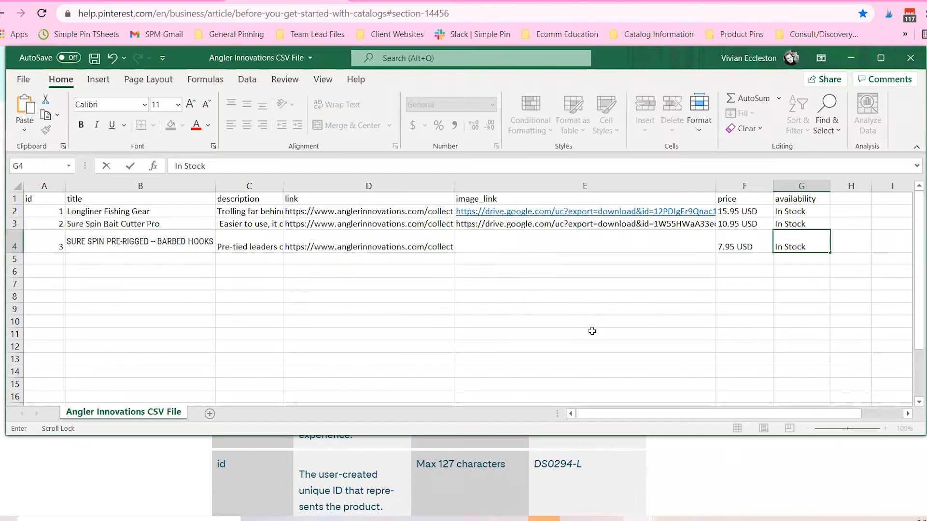
Switch to the Catalog Images folder in Google Drive, display its files as a grid, and compare them with the workbook's product rows
{"action": "left_click", "coordinate": [557, 249]}
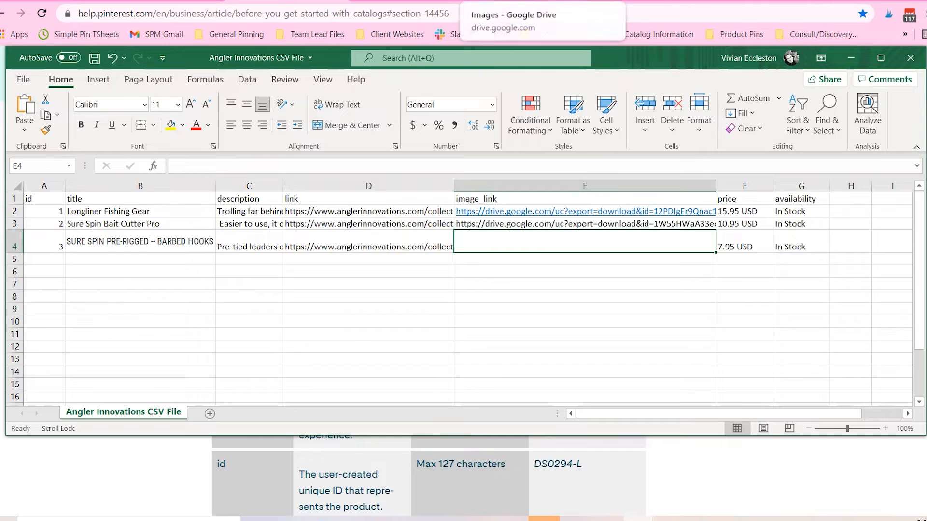
{"action": "left_click", "coordinate": [507, 1]}
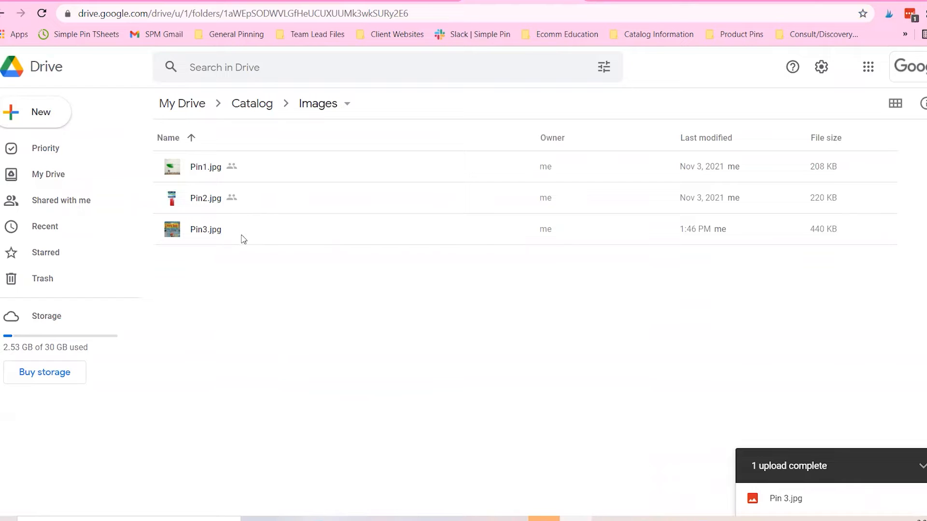
{"action": "left_click", "coordinate": [905, 104]}
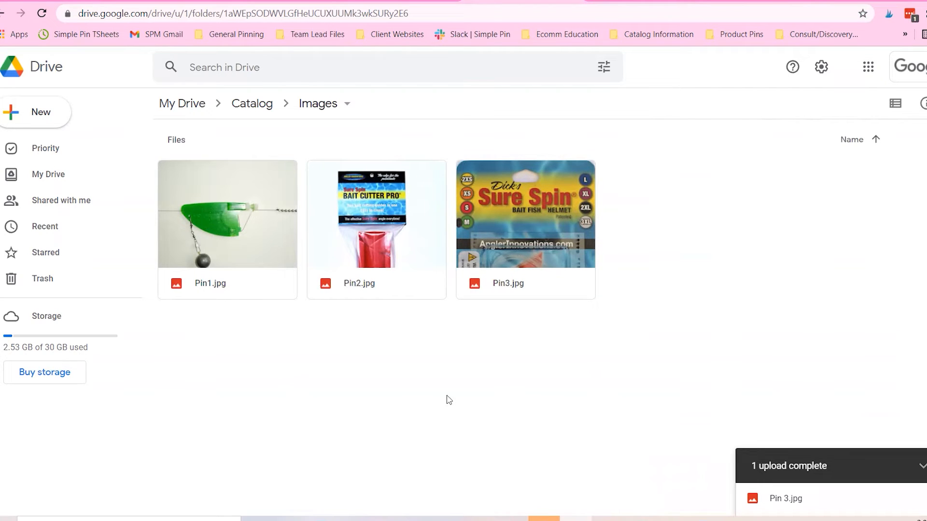
{"action": "mouse_move", "coordinate": [640, 519]}
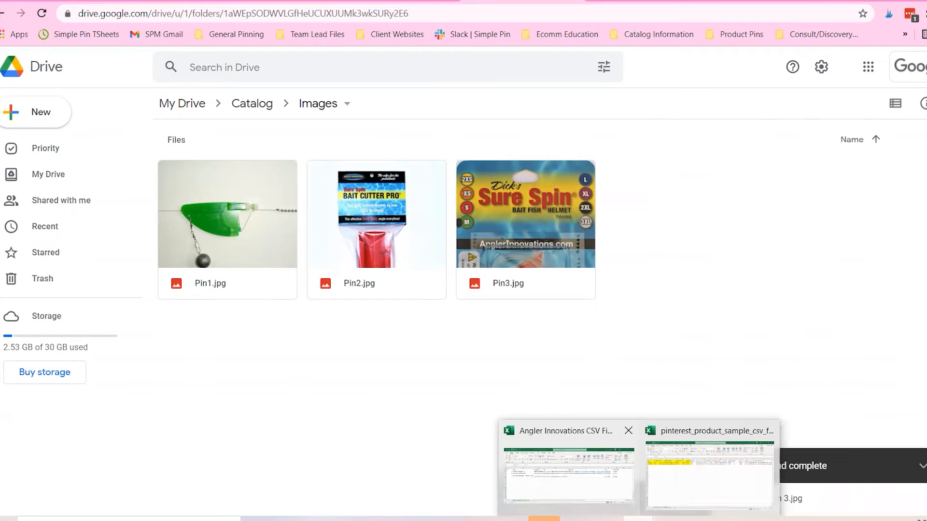
{"action": "left_click", "coordinate": [612, 488]}
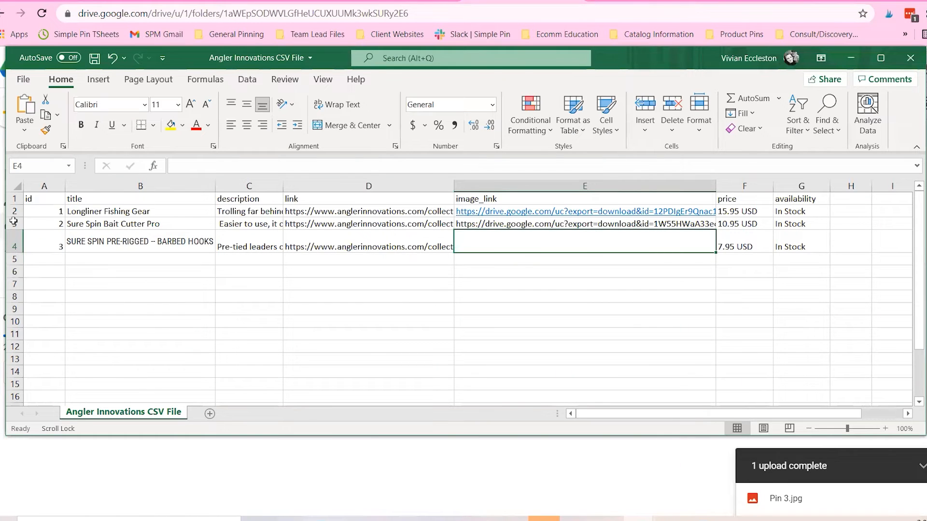
{"action": "left_click", "coordinate": [328, 458]}
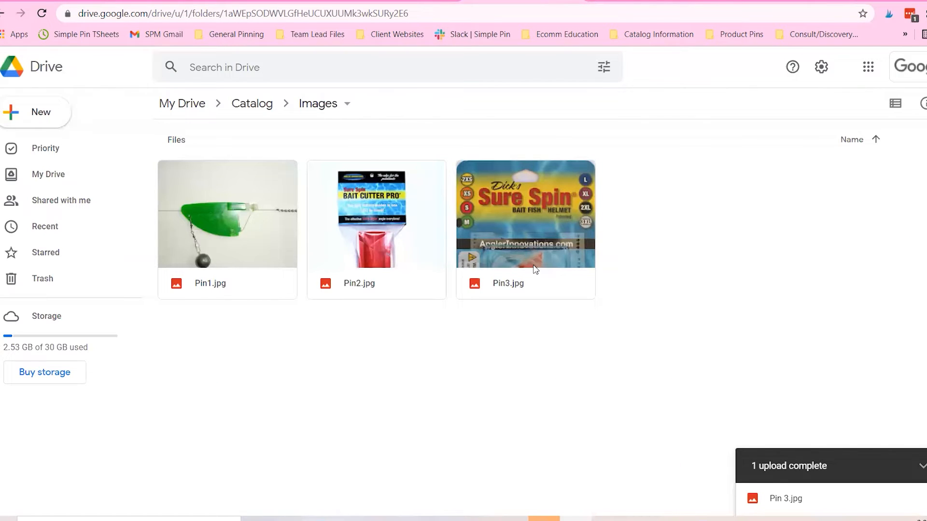
Change the link sharing of Pin3.jpg to Anyone with the link
{"action": "right_click", "coordinate": [522, 256]}
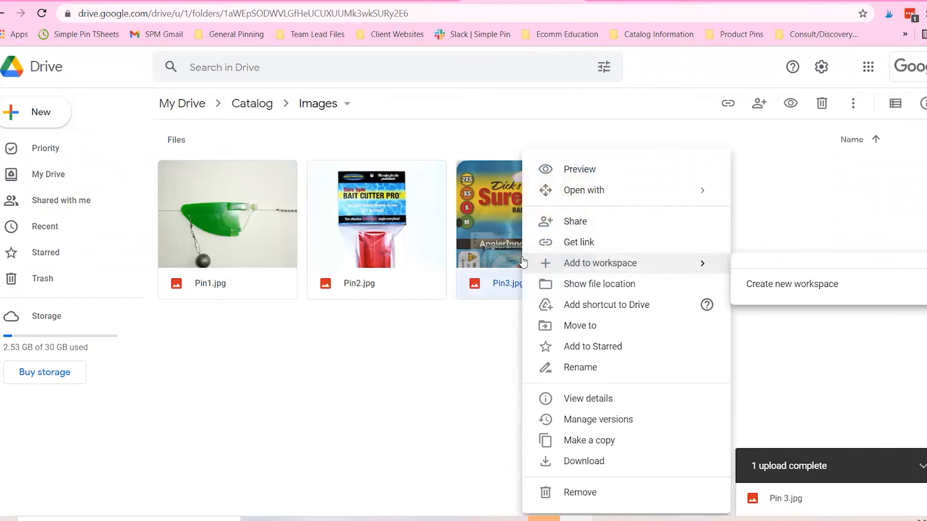
{"action": "left_click", "coordinate": [548, 249]}
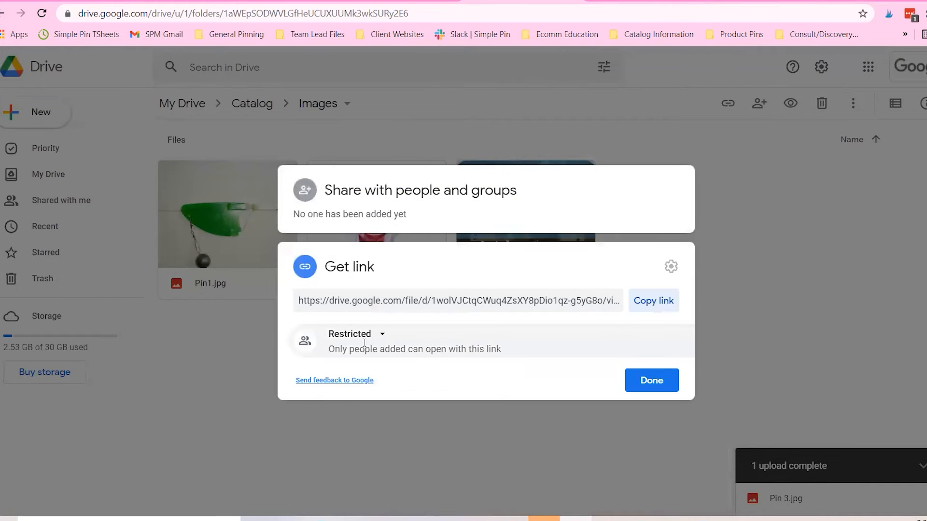
{"action": "left_click", "coordinate": [363, 335]}
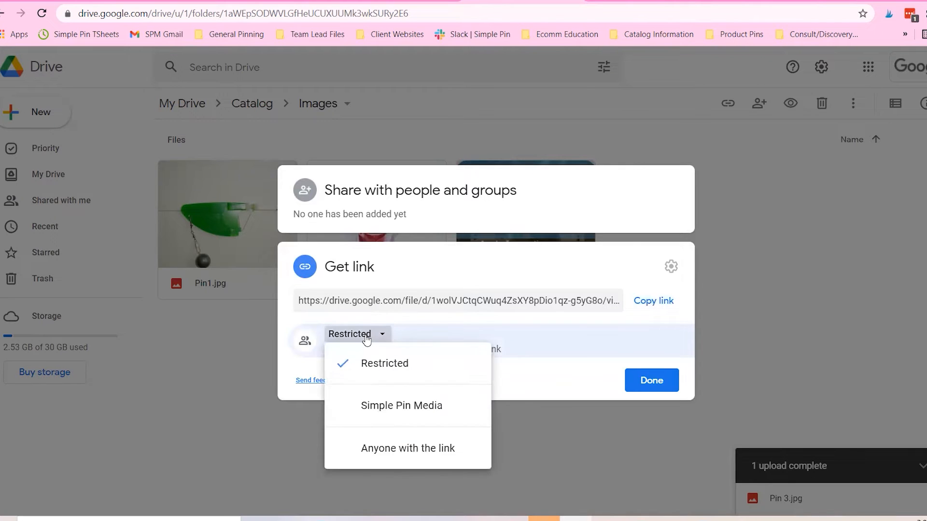
{"action": "left_click", "coordinate": [412, 448]}
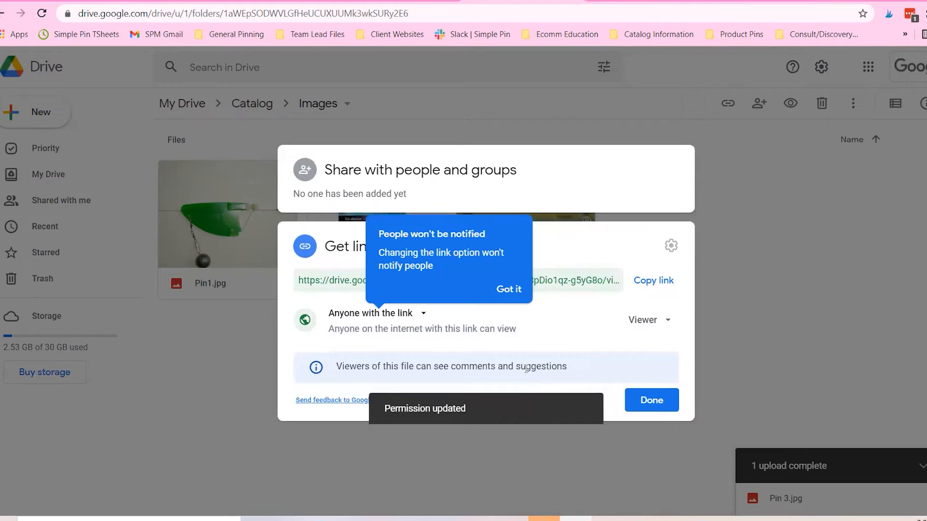
{"action": "left_click", "coordinate": [614, 257]}
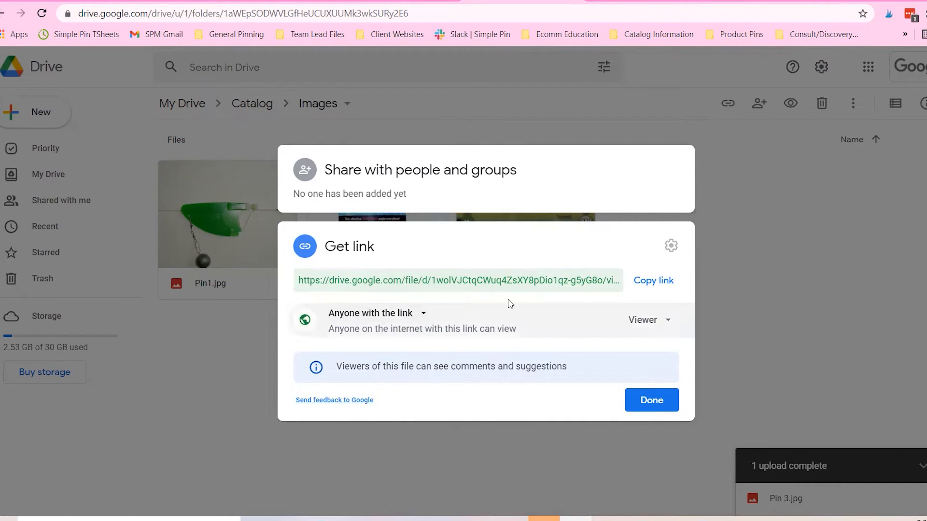
Copy the sharing link of Pin3.jpg and paste it below the direct download prefix in the Direct download link note in Notepad
{"action": "left_click", "coordinate": [641, 284]}
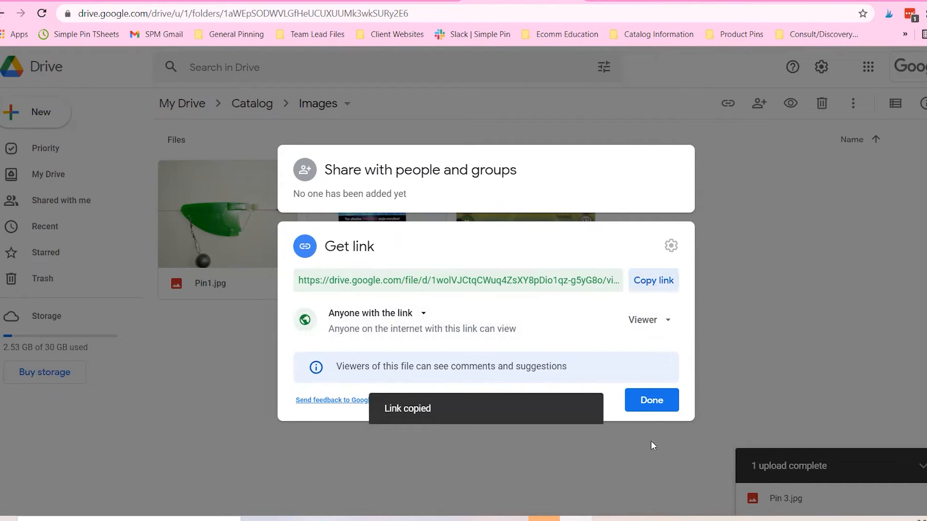
{"action": "left_click", "coordinate": [671, 519]}
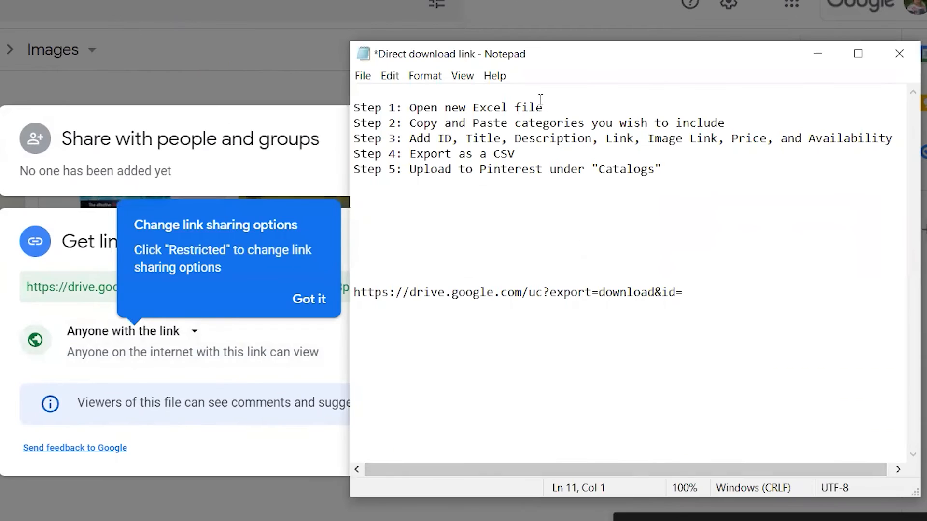
{"action": "left_click", "coordinate": [381, 328]}
{"action": "key", "text": "ctrl+v"}
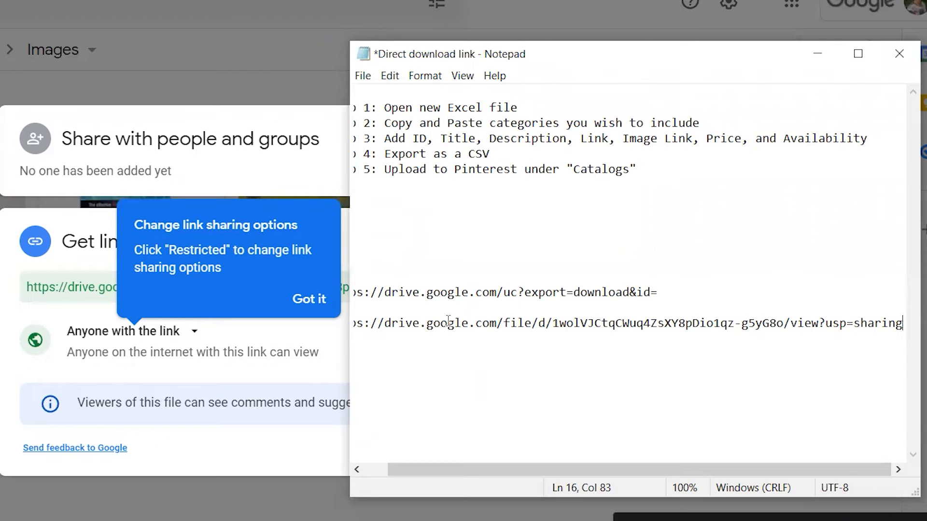
{"action": "left_click", "coordinate": [552, 323]}
{"action": "left_click_drag", "start_coordinate": [551, 323], "coordinate": [324, 325]}
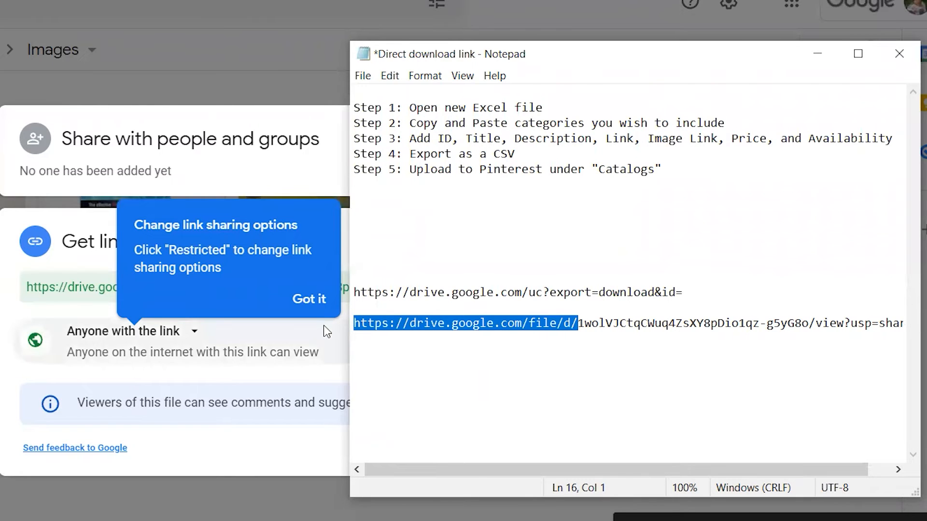
{"action": "key", "text": "BackSpace"}
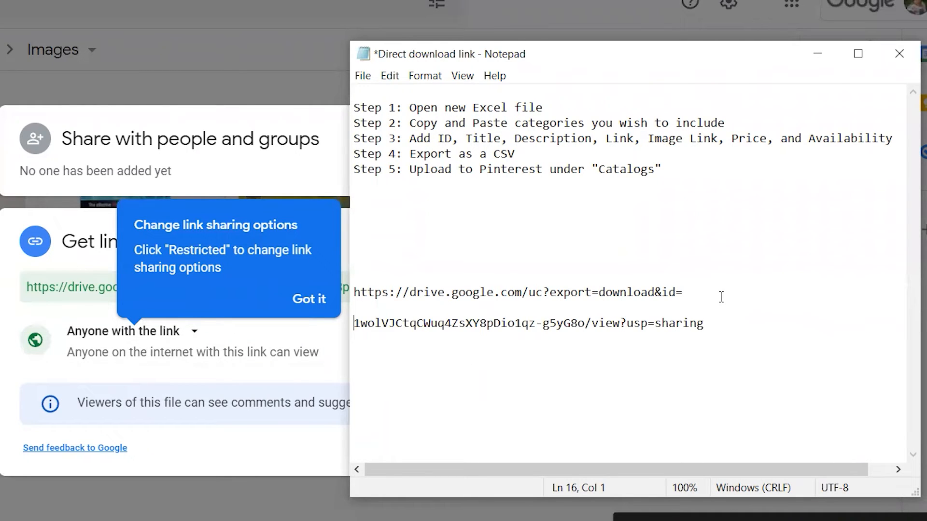
{"action": "key", "text": "BackSpace"}
{"action": "key", "text": "BackSpace"}
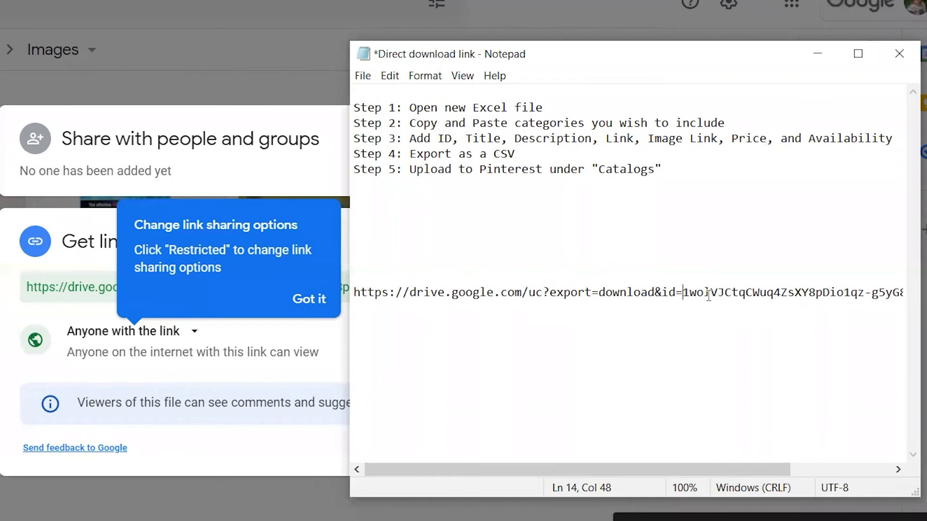
Delete /view?usp=sharing from the end of the combined download link
{"action": "left_click_drag", "start_coordinate": [689, 471], "coordinate": [749, 468]}
{"action": "left_click", "coordinate": [601, 293]}
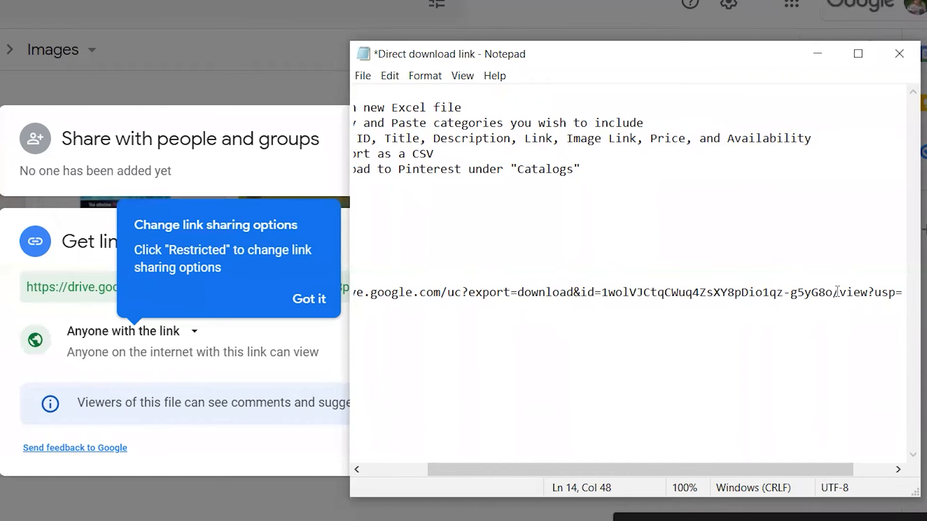
{"action": "left_click_drag", "start_coordinate": [835, 292], "coordinate": [910, 291]}
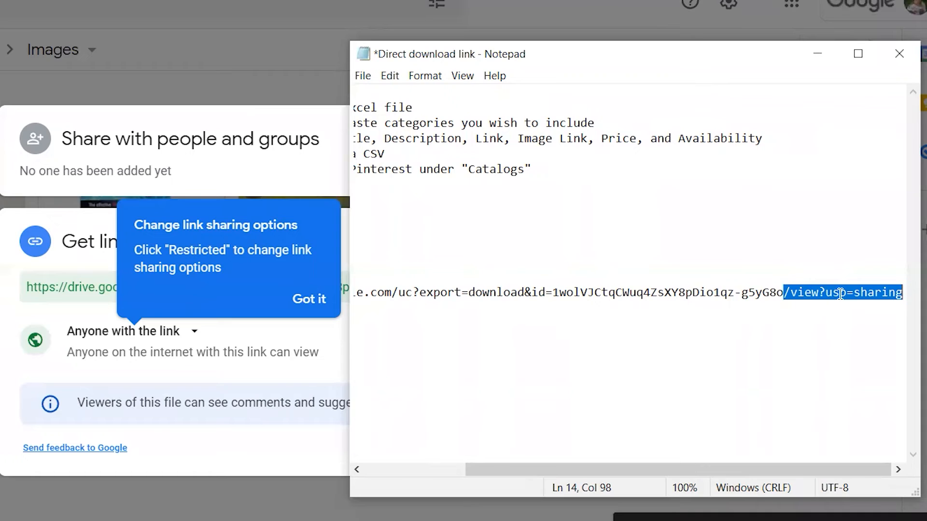
{"action": "key", "text": "BackSpace"}
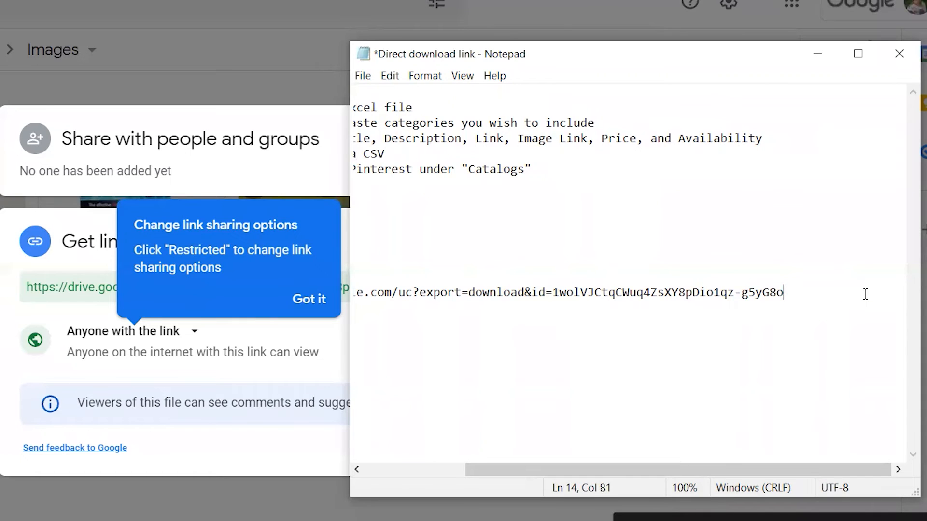
Copy the finished download link and paste it as the image_link of product 3 in cell E4 of the Angler Innovations workbook in Excel
{"action": "left_click_drag", "start_coordinate": [728, 469], "coordinate": [645, 484]}
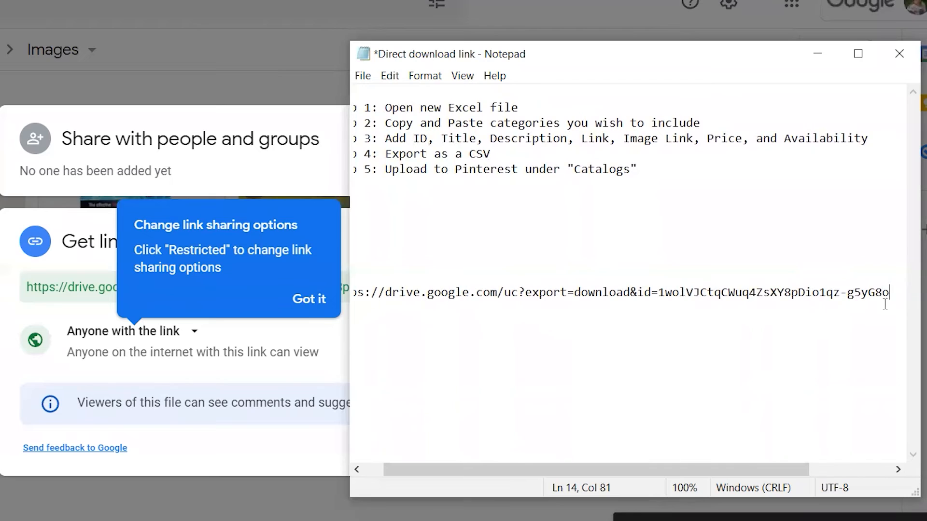
{"action": "left_click_drag", "start_coordinate": [891, 296], "coordinate": [346, 299]}
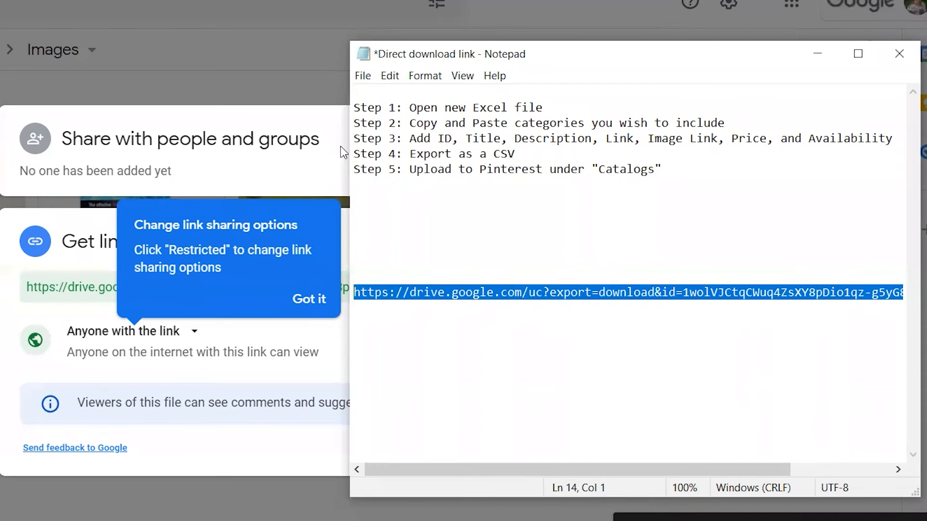
{"action": "key", "text": "alt+Tab"}
{"action": "mouse_move", "coordinate": [483, 520]}
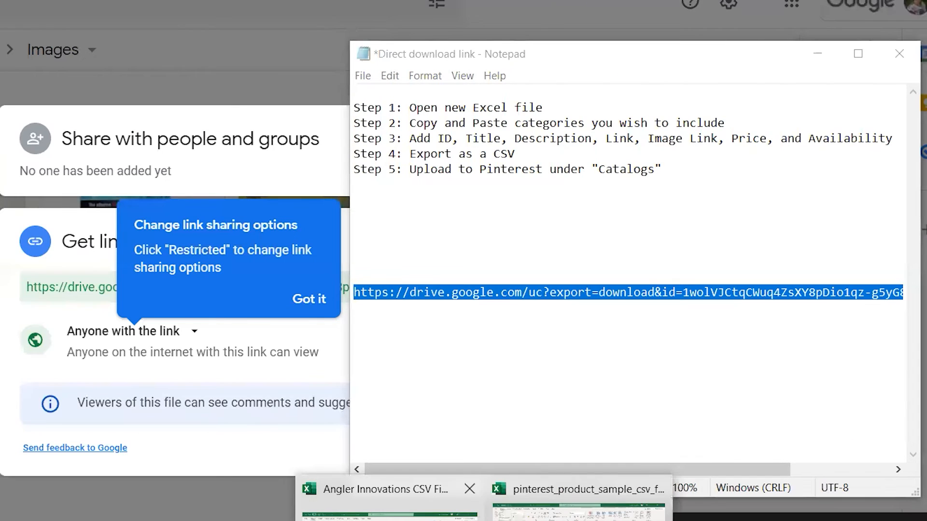
{"action": "left_click", "coordinate": [390, 512]}
{"action": "key", "text": "ctrl+v"}
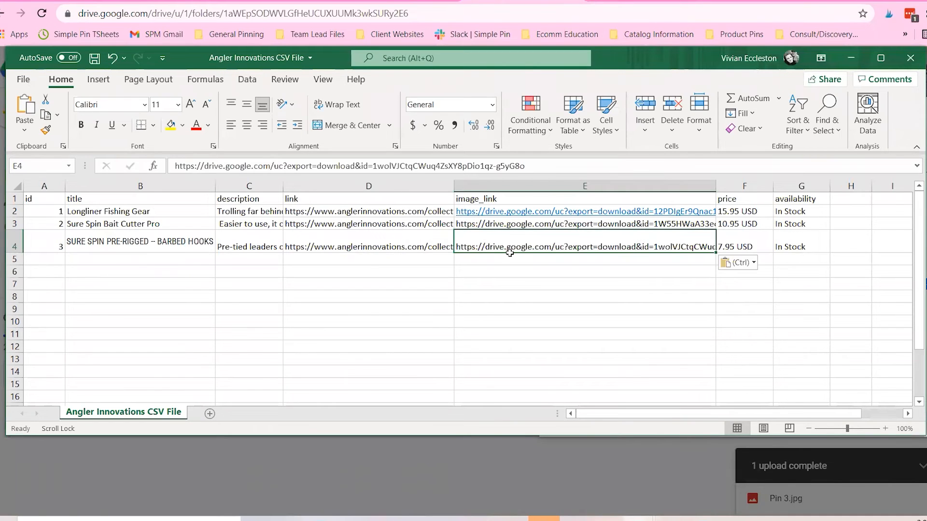
{"action": "left_click", "coordinate": [527, 283]}
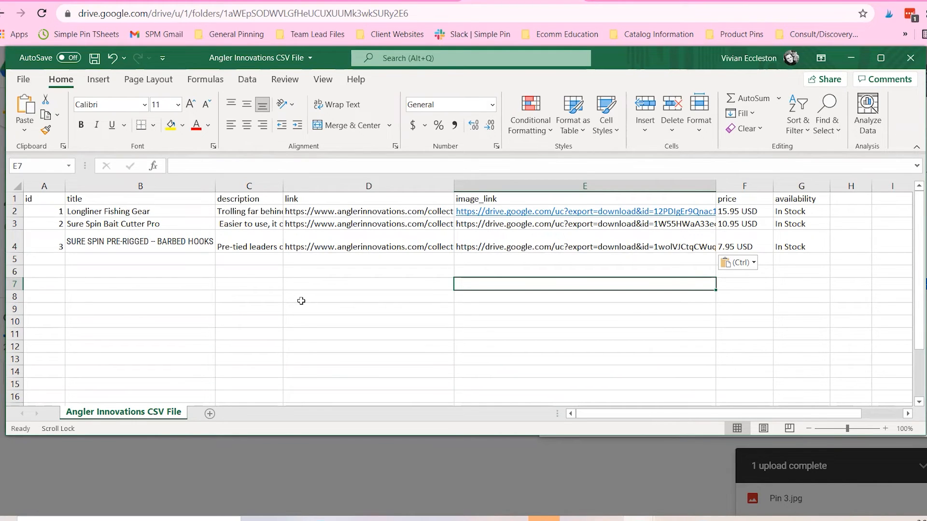
Export the sheet as a CSV (Comma delimited) file named 1 in the Documents folder, declining to replace the existing file
{"action": "left_click", "coordinate": [24, 80]}
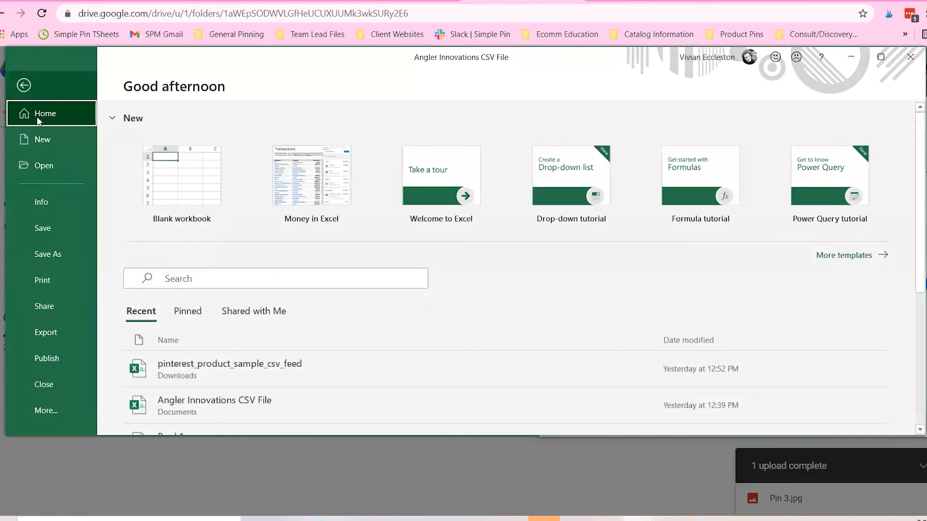
{"action": "left_click", "coordinate": [51, 336]}
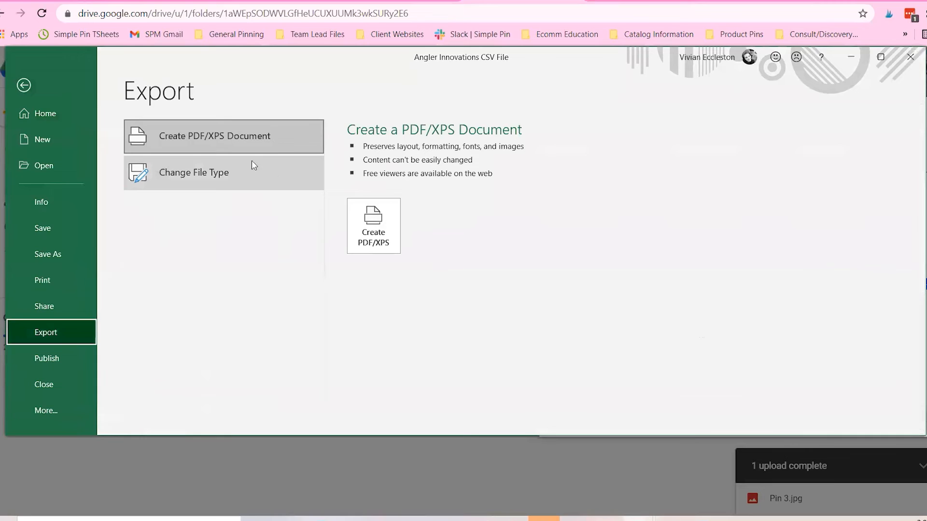
{"action": "left_click", "coordinate": [223, 179]}
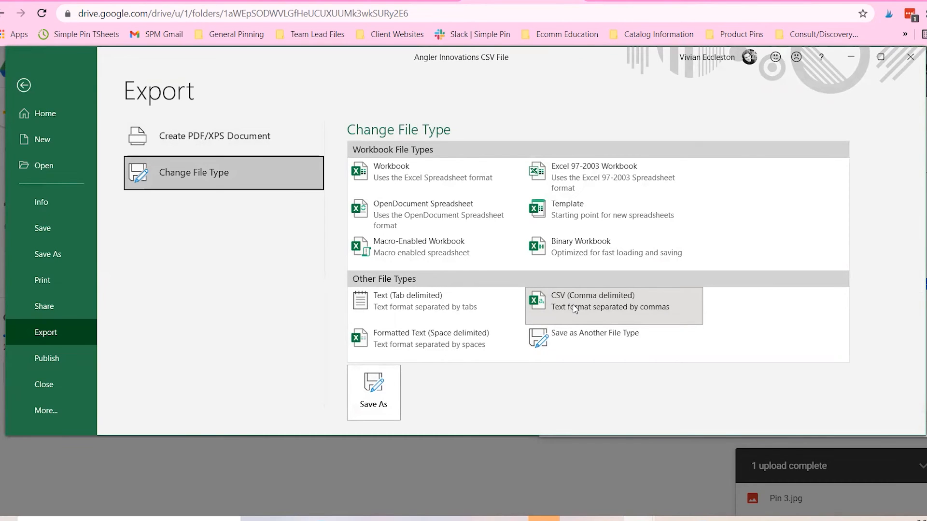
{"action": "left_click", "coordinate": [391, 371]}
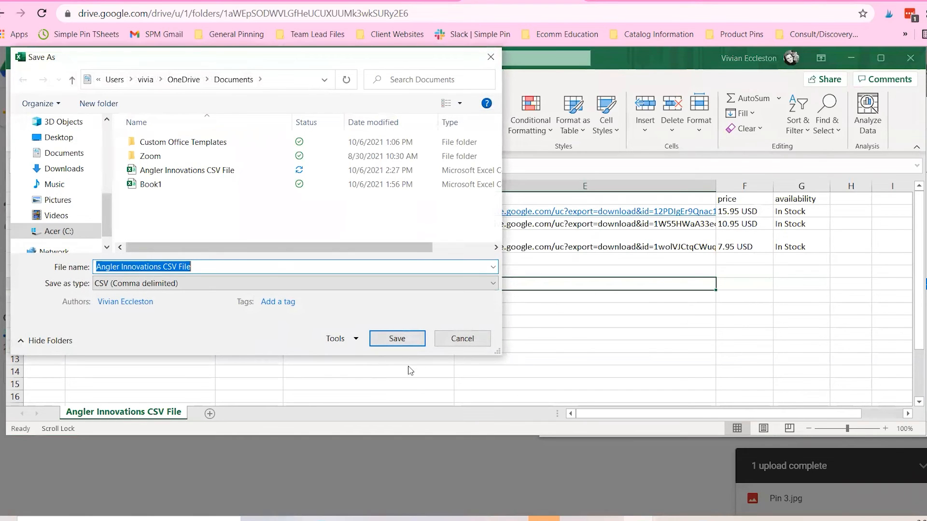
{"action": "left_click", "coordinate": [410, 339]}
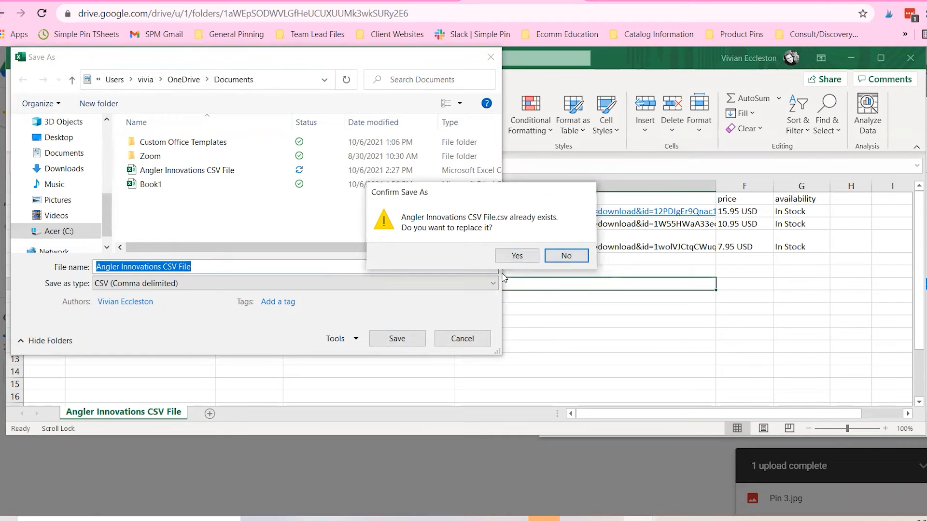
{"action": "left_click", "coordinate": [569, 256]}
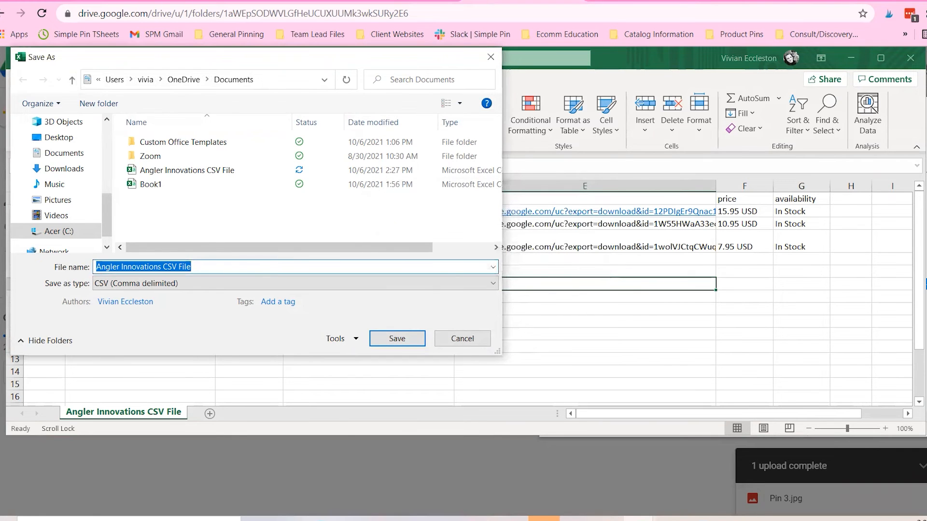
{"action": "type", "text": "1"}
{"action": "key", "text": "Return"}
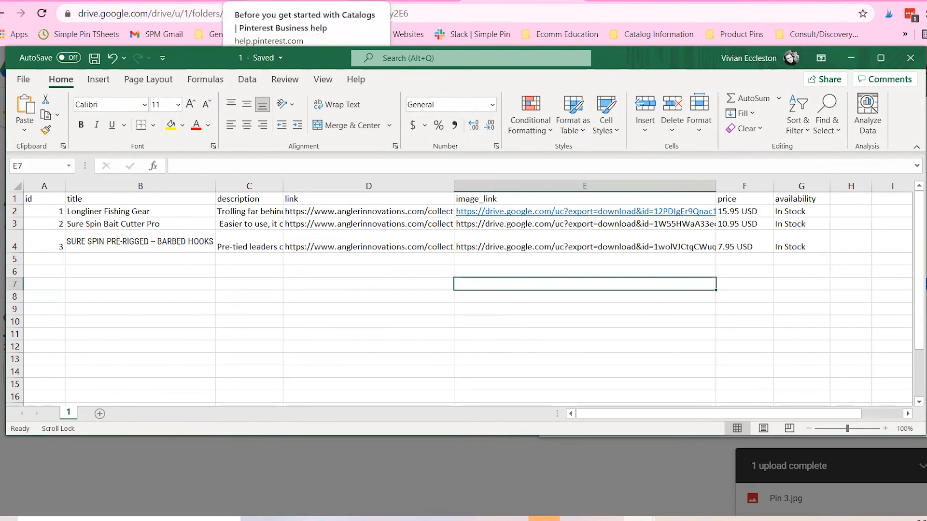
Switch to the Required fields table on the Pinterest Help Center page in the browser
{"action": "left_click", "coordinate": [287, 0]}
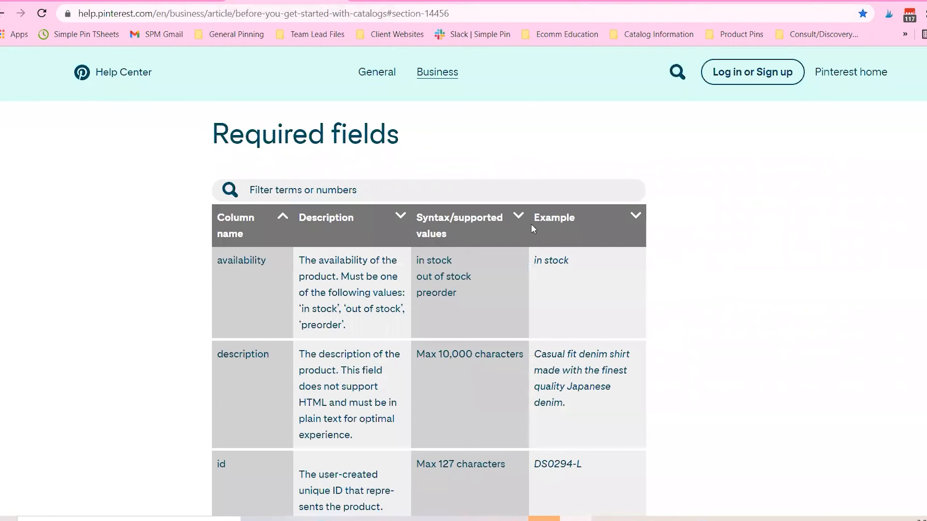